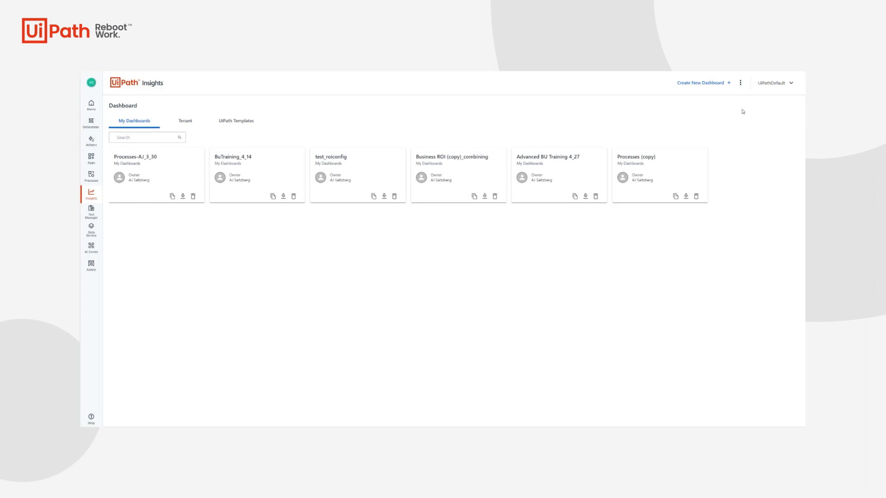
Add a custom column named "Number of FTE's" to the process-based ROI dataset configuration.
left_click(740, 84)
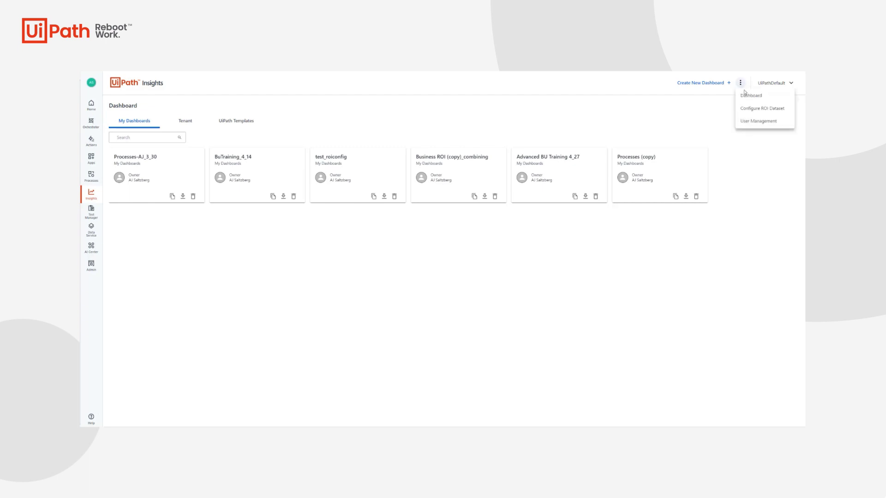
left_click(750, 109)
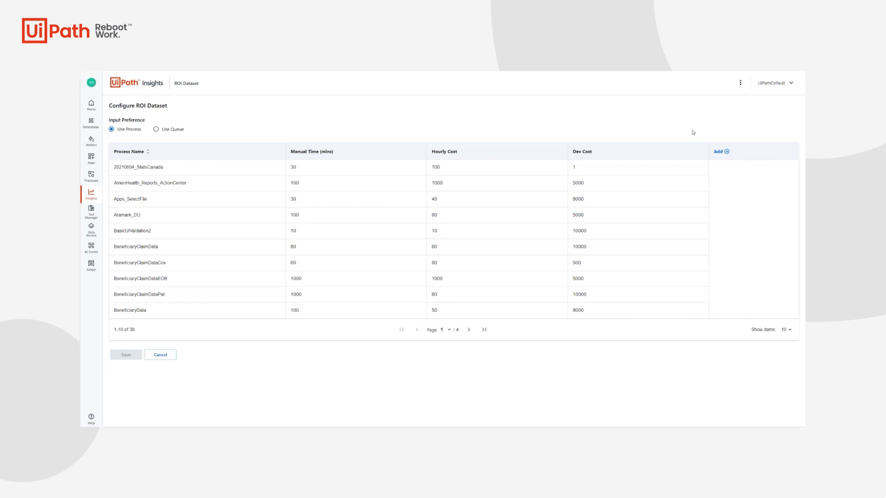
left_click(720, 152)
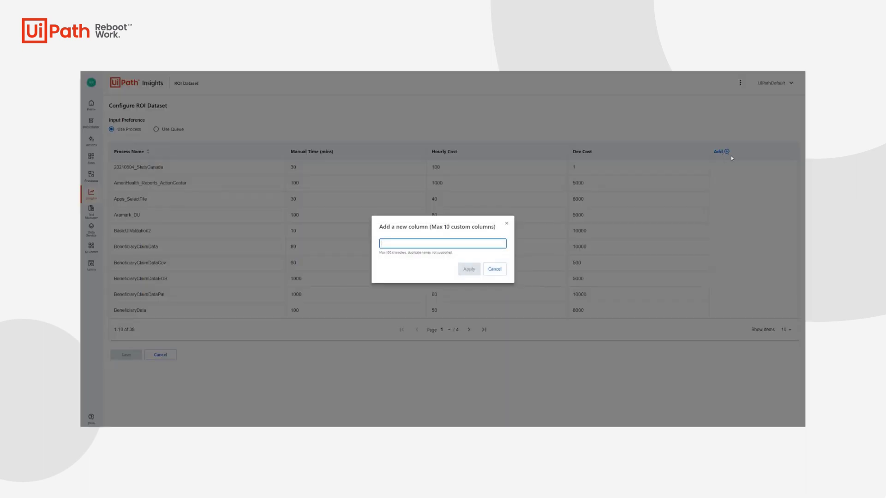
type("Number of FTE's")
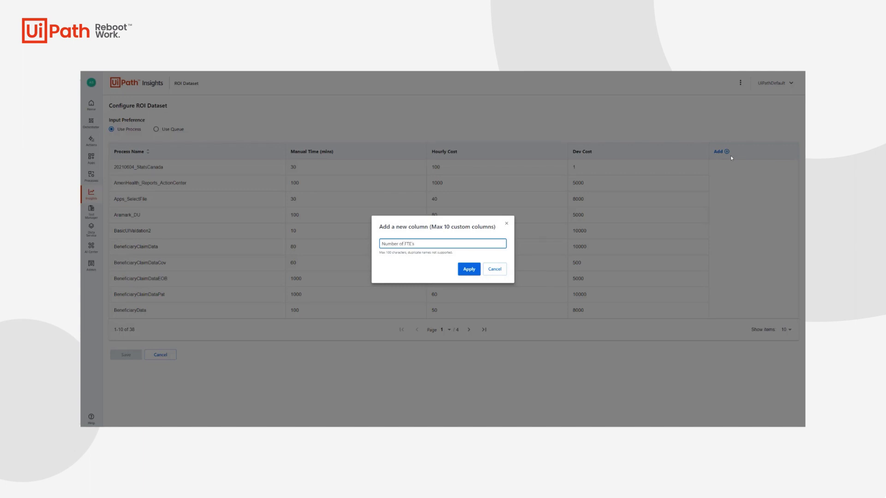
left_click(470, 270)
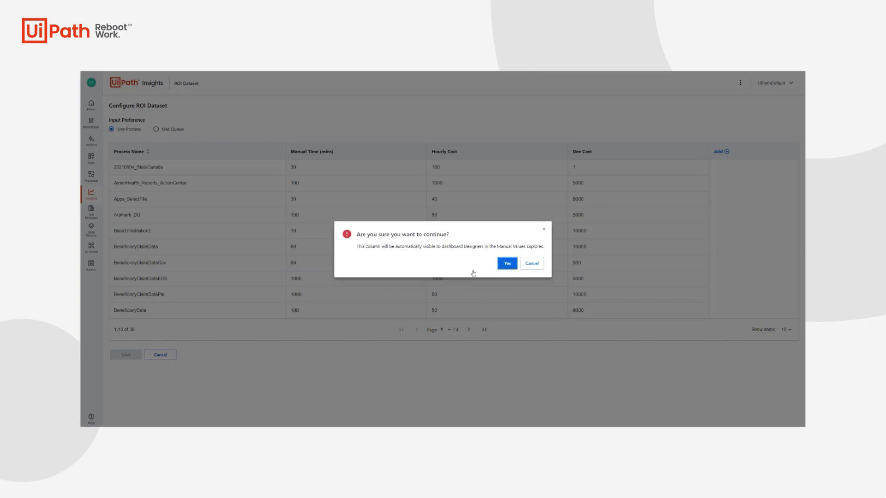
left_click(507, 265)
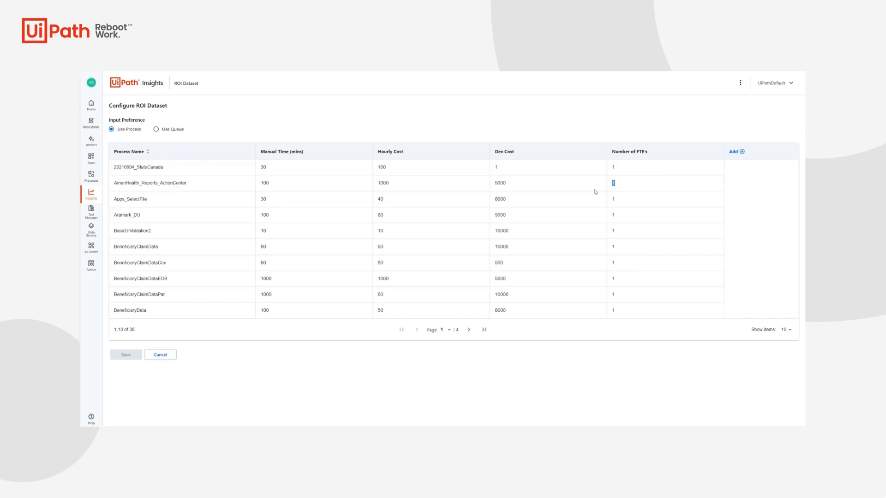
Set Number of FTE's to 2 for AmeriHealth_Reports_ActionCenter, 4 for Aramark_DU and 6 for BeneficiaryClaimData, and save the ROI dataset.
type("2")
double_click(613, 215)
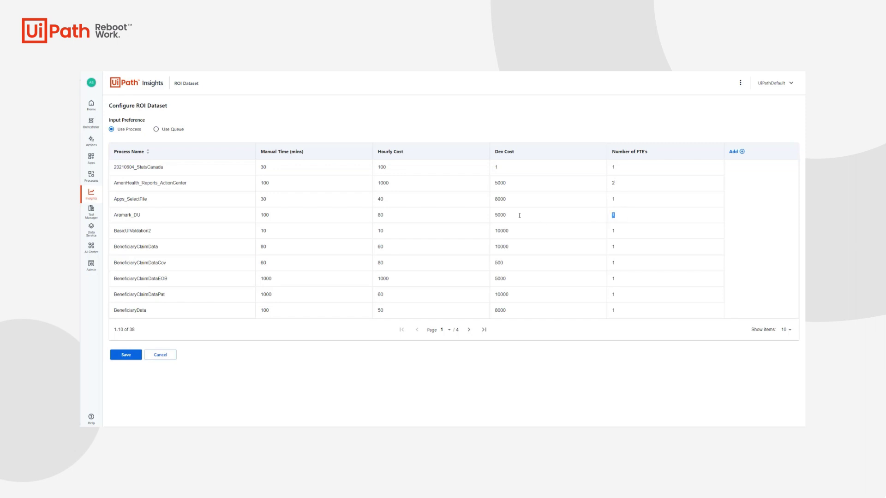
type("4")
left_click(629, 250)
type("6")
left_click(133, 358)
Copy the Business ROI template to My Dashboards with the title "Business ROI (copy) Adding Custom Columns".
left_click(152, 84)
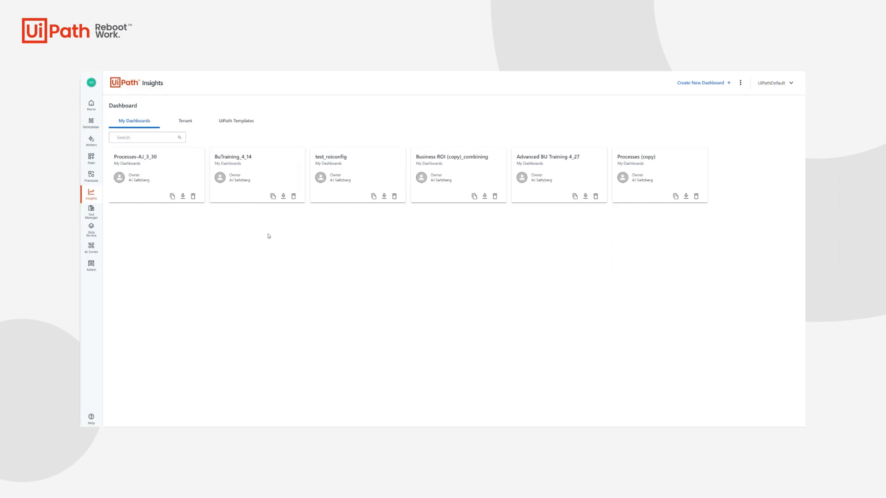
left_click(236, 126)
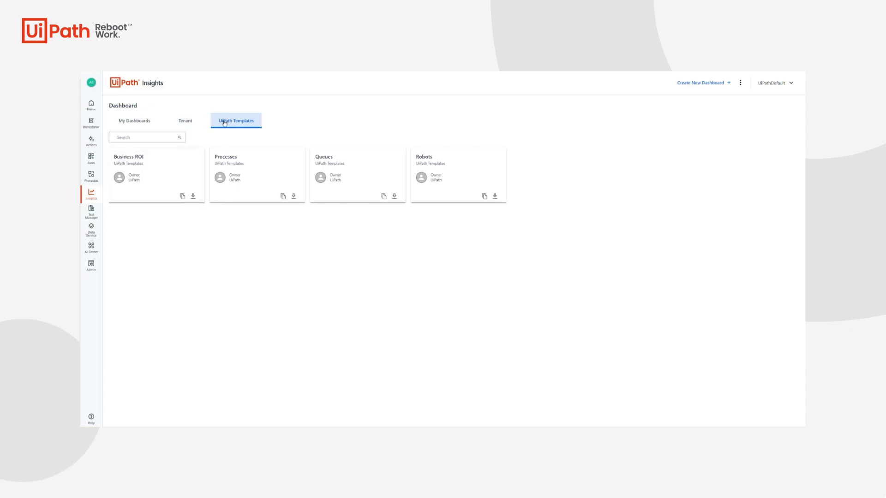
left_click(182, 197)
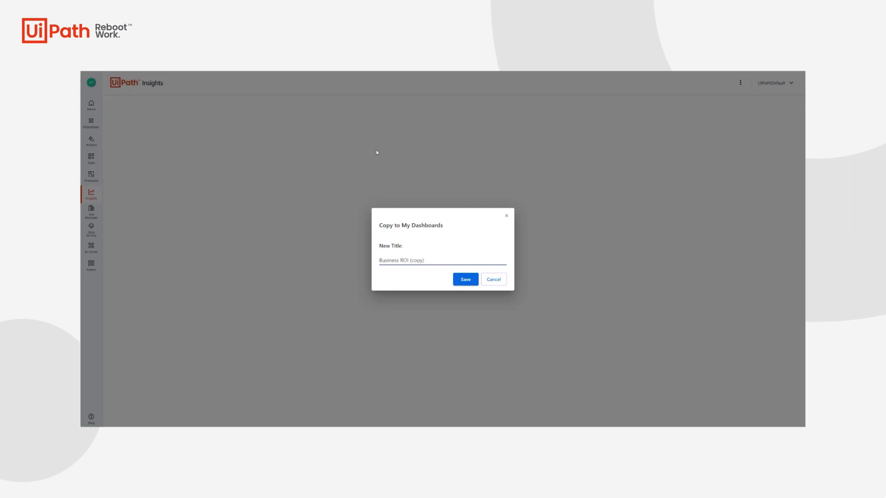
type("Adding Custom Columns")
left_click(463, 279)
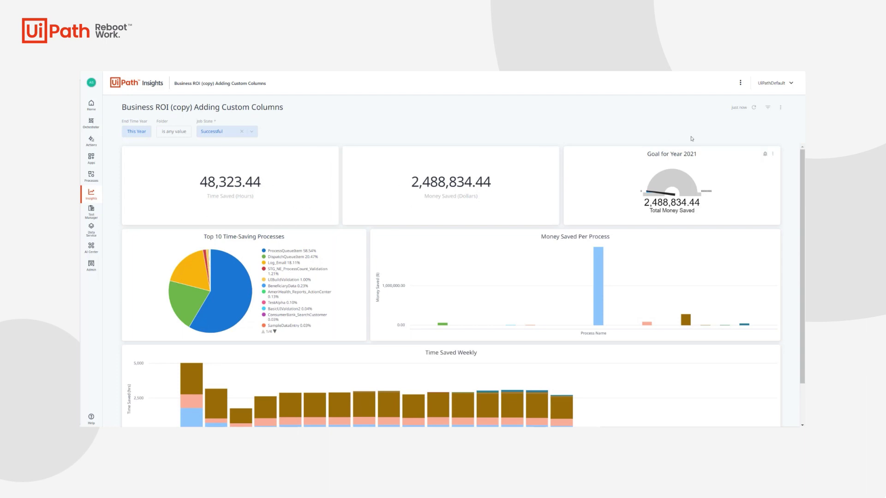
Put the copied dashboard in edit mode and open the Time Saved (Hours) tile for editing with its data table shown.
left_click(781, 109)
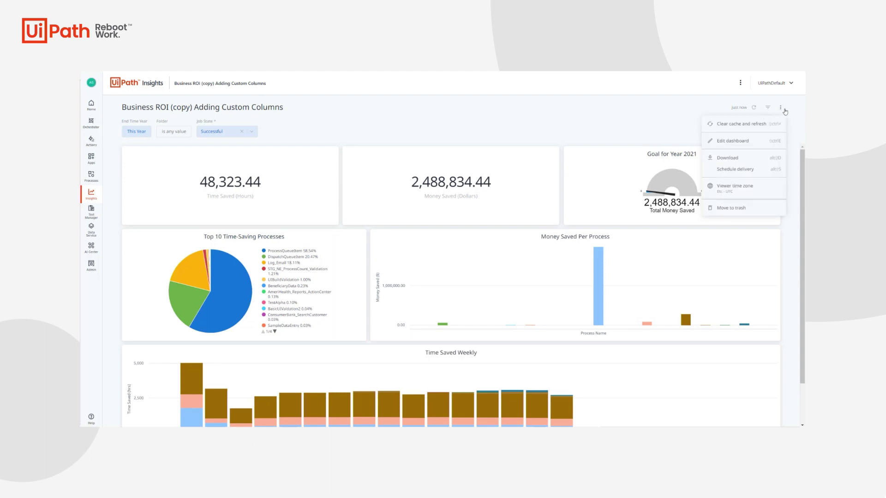
left_click(733, 141)
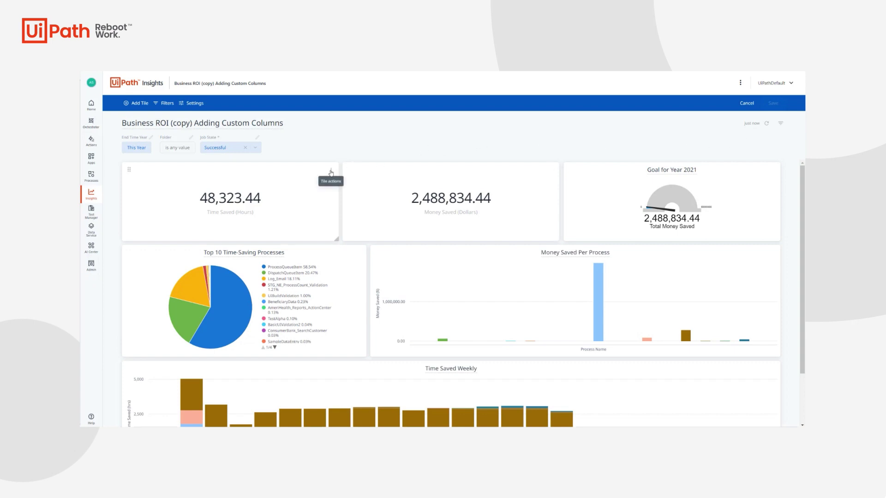
left_click(331, 172)
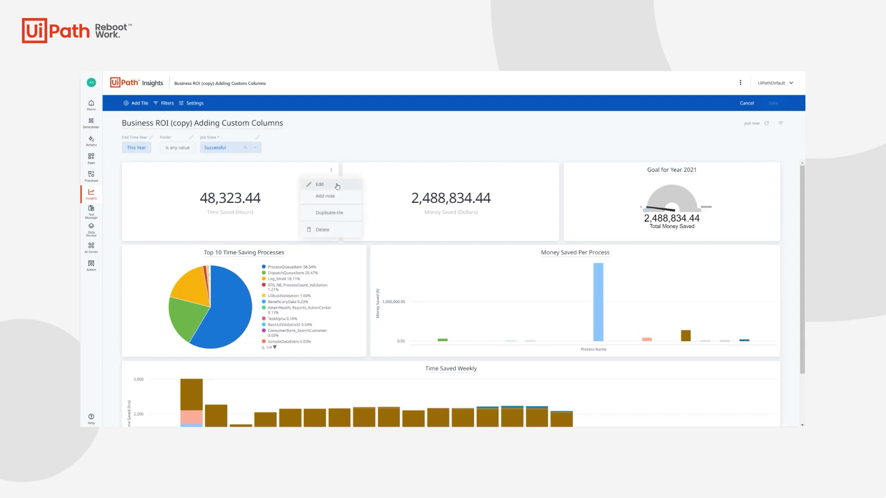
left_click(337, 185)
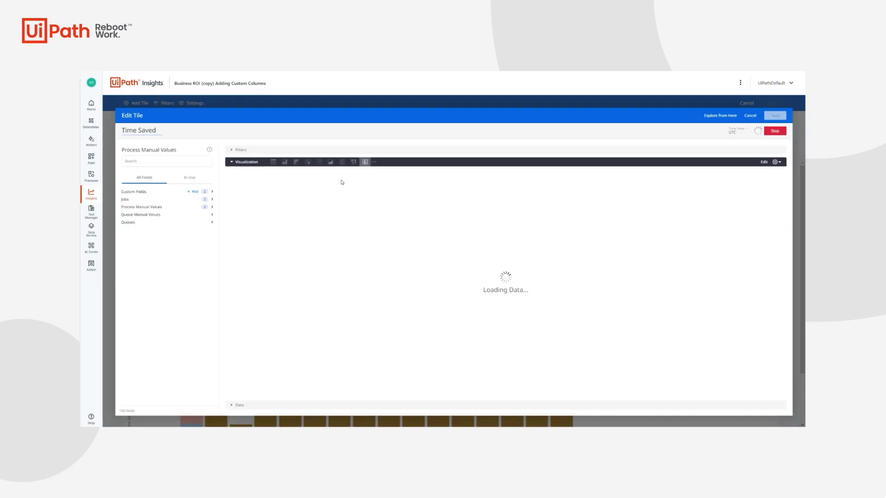
left_click(264, 405)
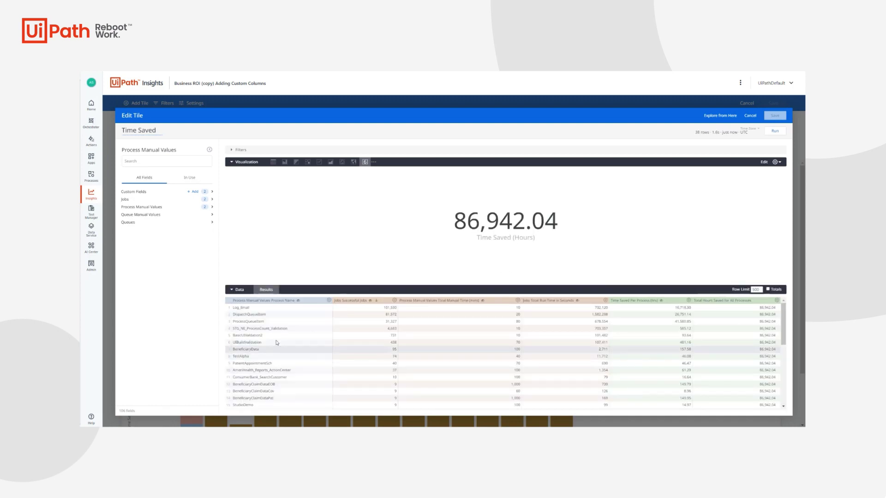
Add the Number of FTE's dimension from Process Manual Values to the Time Saved tile and run the query.
left_click(149, 203)
scroll(159, 262, "down", 2)
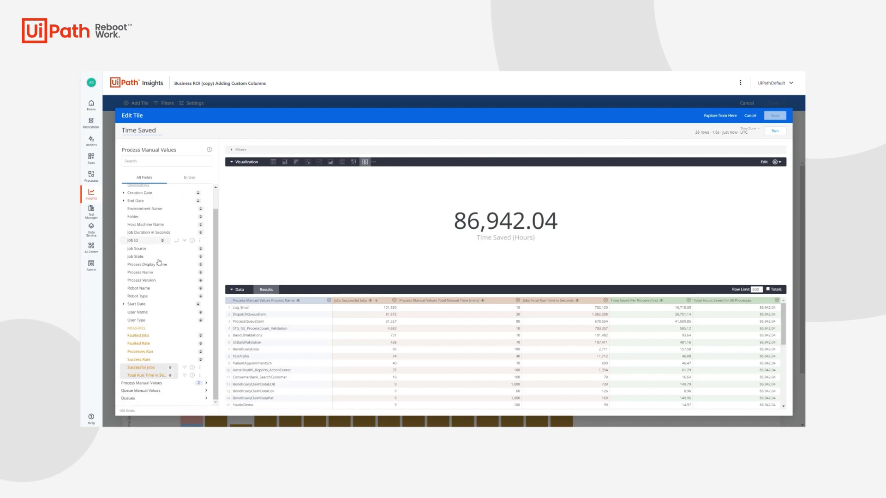
left_click(147, 383)
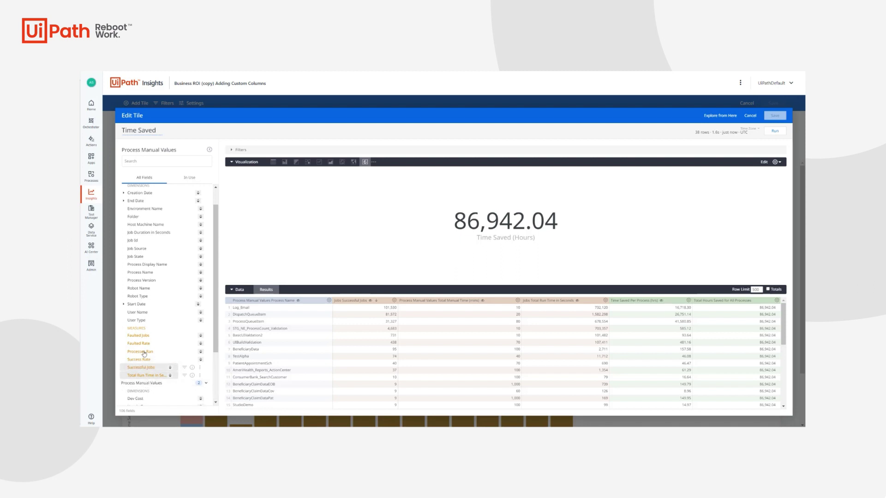
scroll(143, 351, "down", 2)
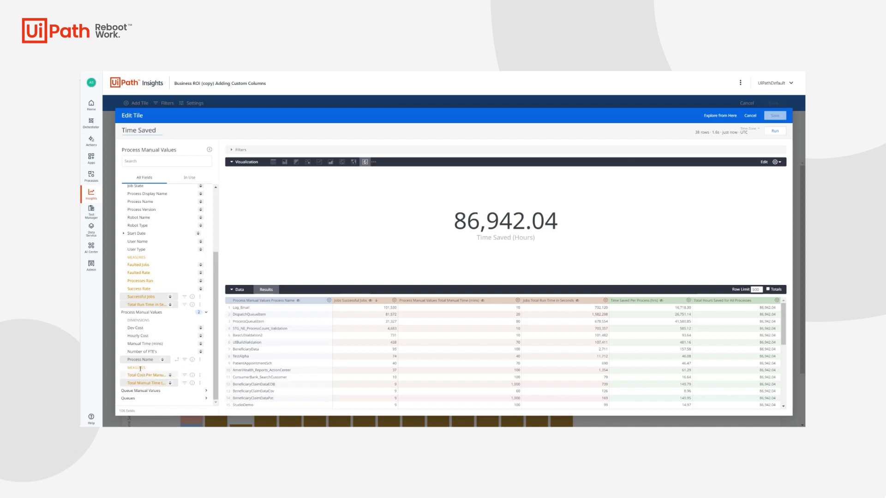
left_click(137, 353)
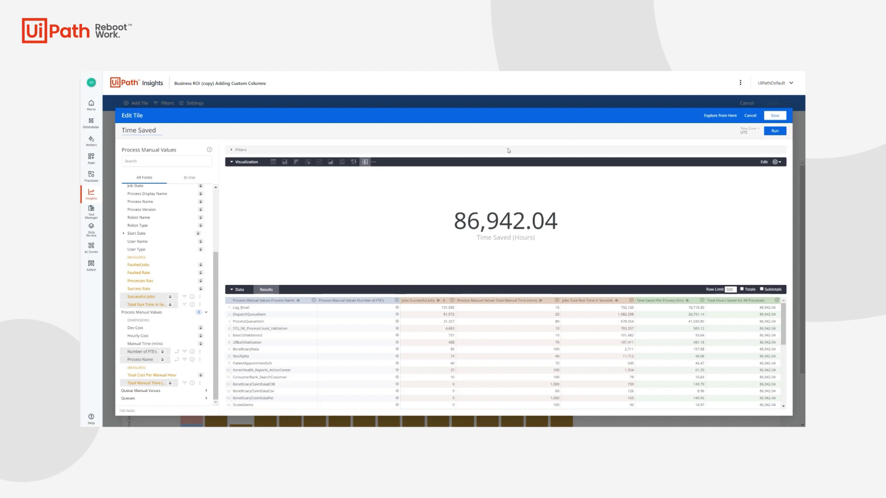
left_click(777, 132)
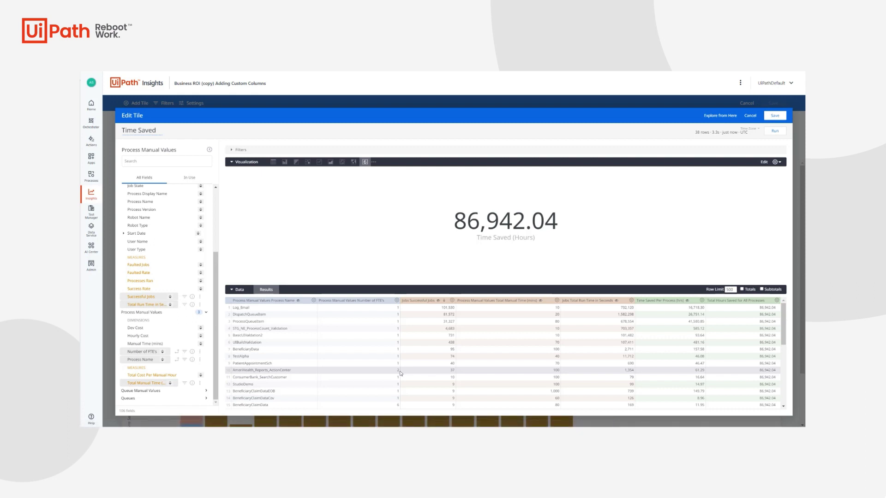
Edit the Time Saved Per Process (hrs) calculation to multiply successful jobs by Number of FTE's before the manual time, and save it.
scroll(159, 307, "up", 3)
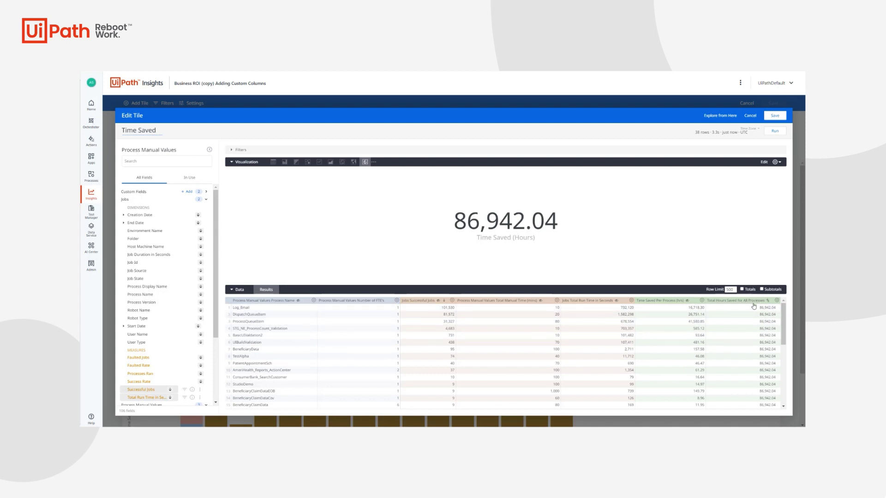
left_click(187, 179)
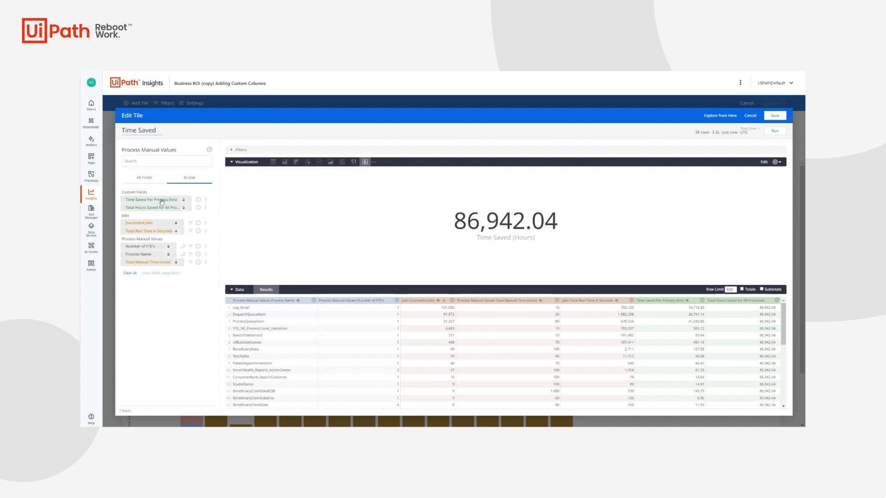
left_click(206, 200)
left_click(219, 214)
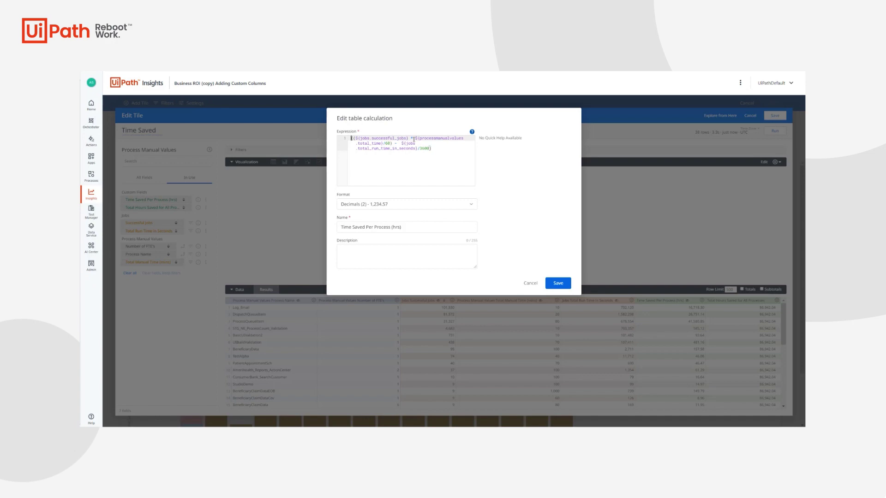
left_click(413, 138)
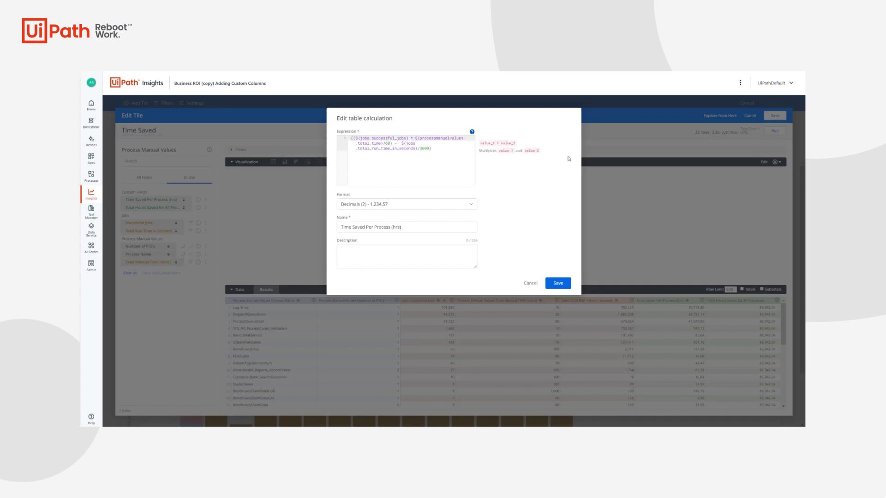
type("number")
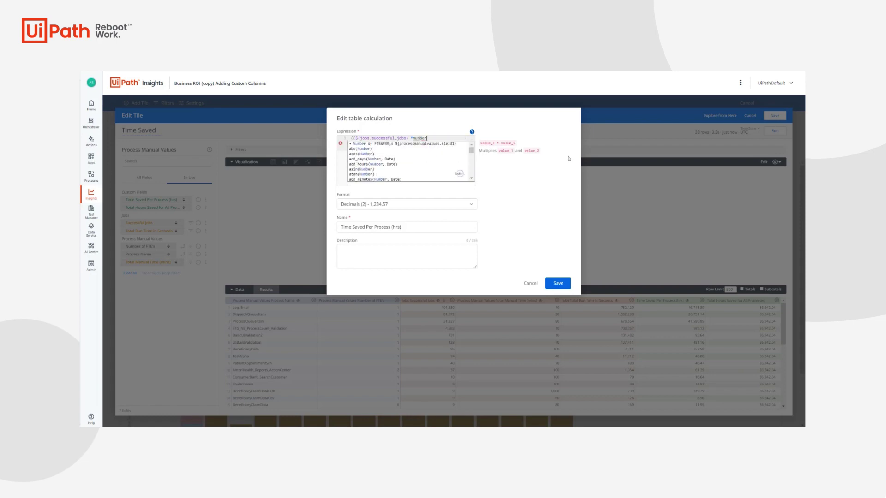
left_click(429, 144)
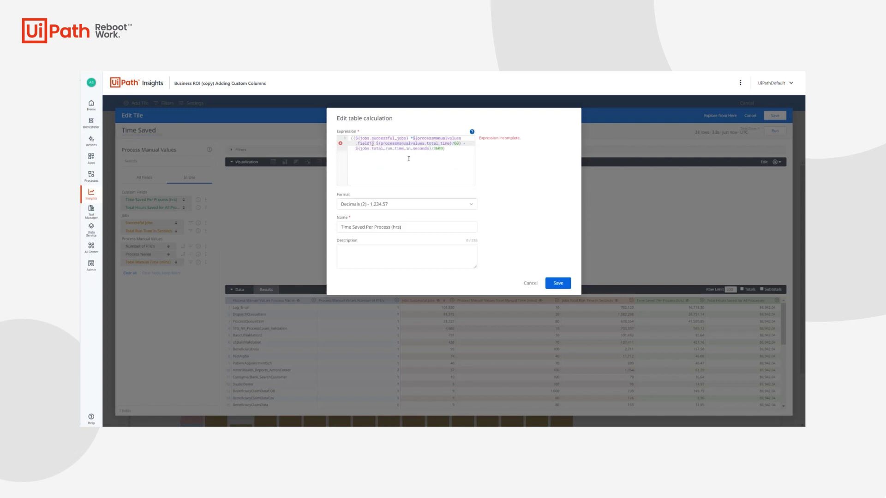
type("*")
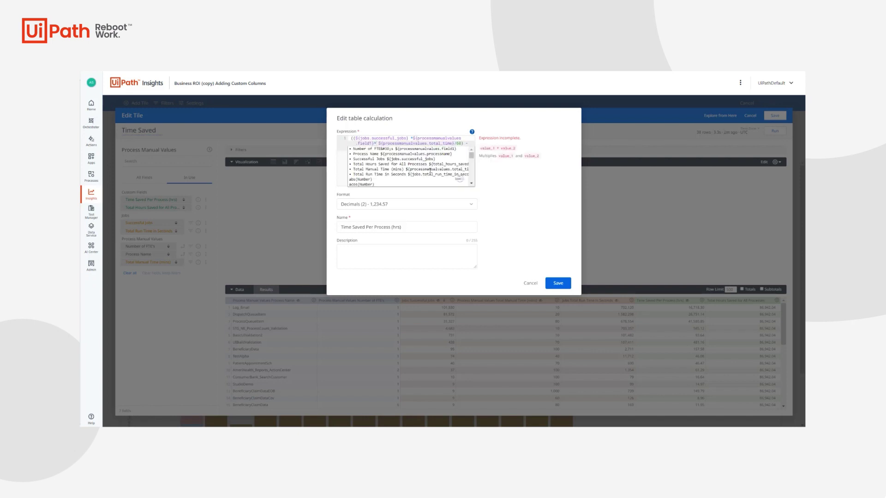
left_click(441, 138)
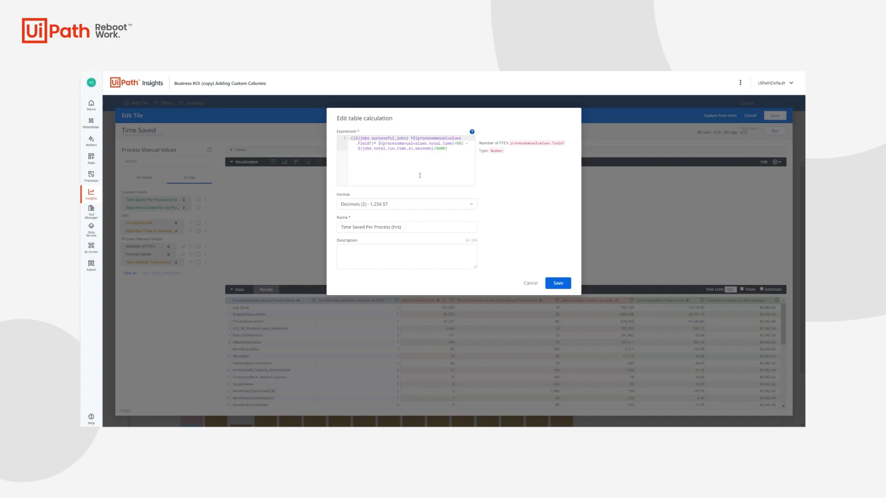
left_click(558, 286)
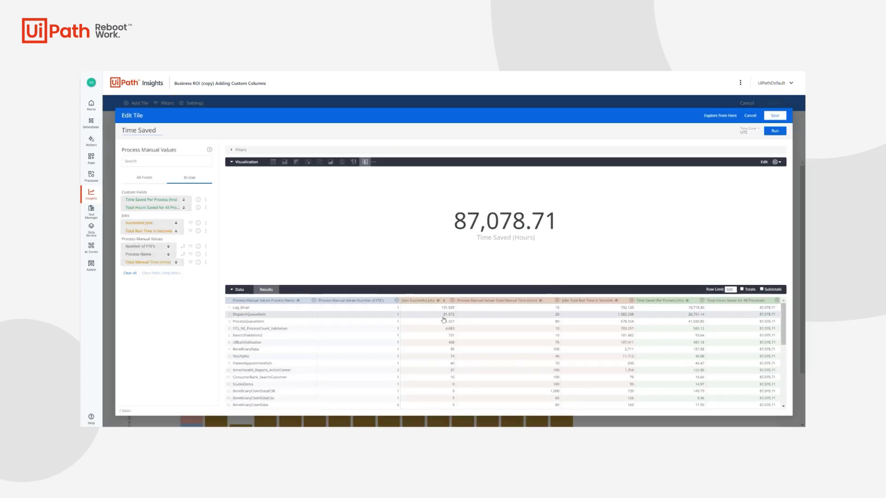
Hide the Number of FTE's column from the visualization, and save the tile and the dashboard.
left_click(397, 301)
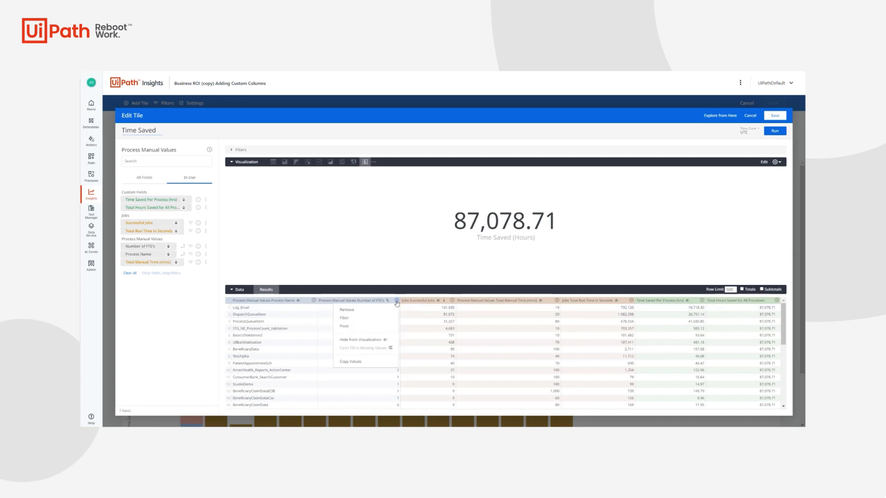
left_click(384, 342)
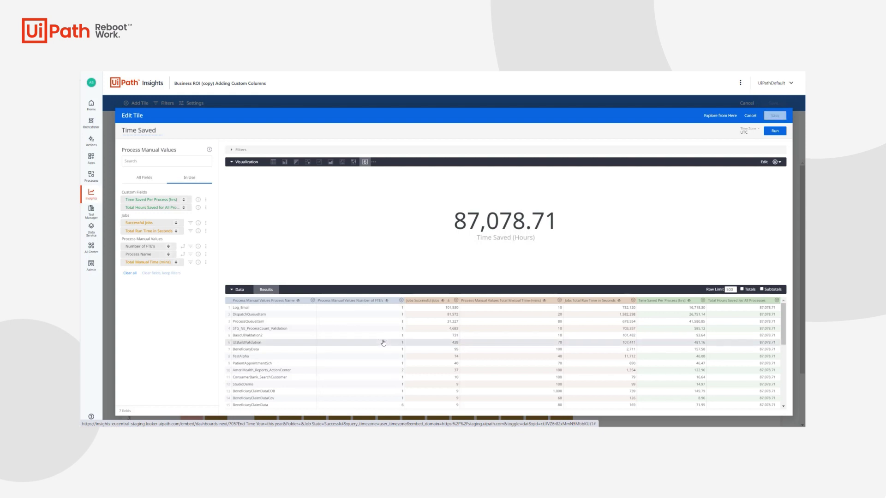
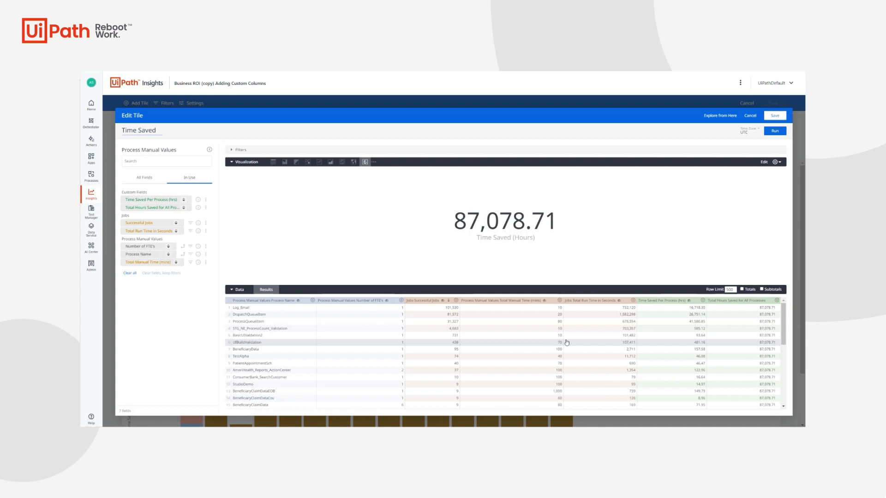
left_click(778, 117)
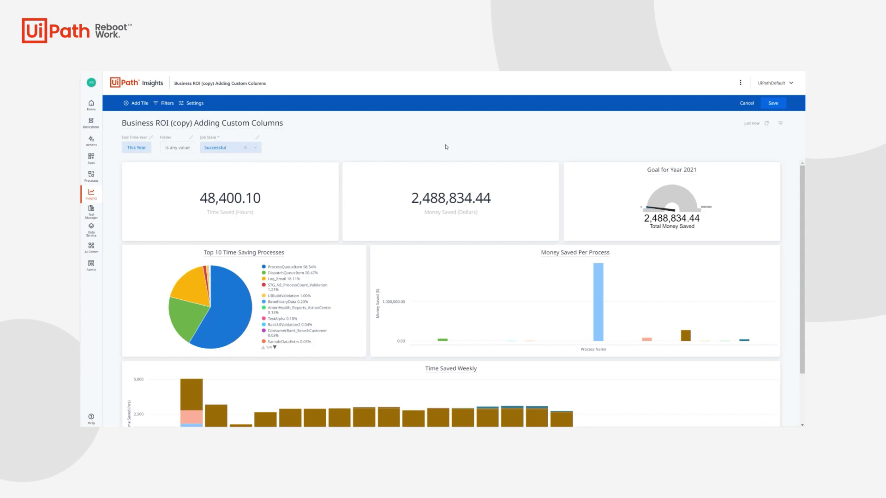
left_click(780, 107)
left_click(777, 106)
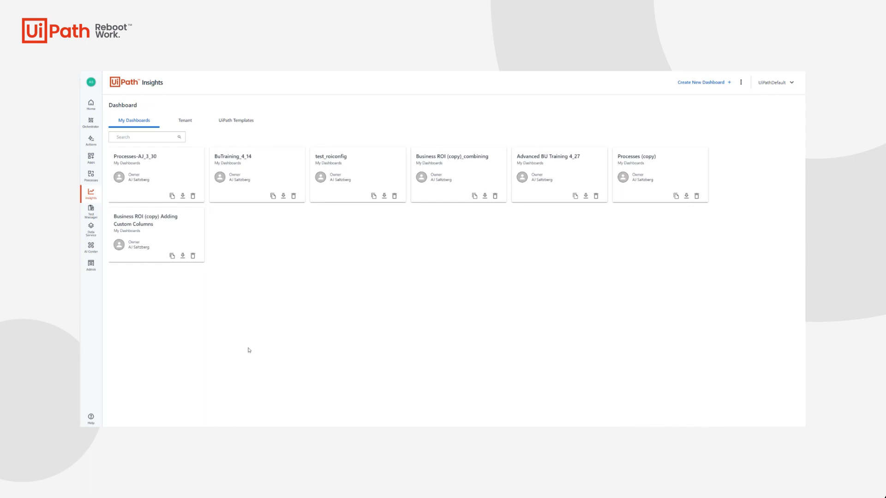
Copy the Business ROI template to My Dashboards with the title "Business ROI (copy) Adding Transactions".
left_click(240, 130)
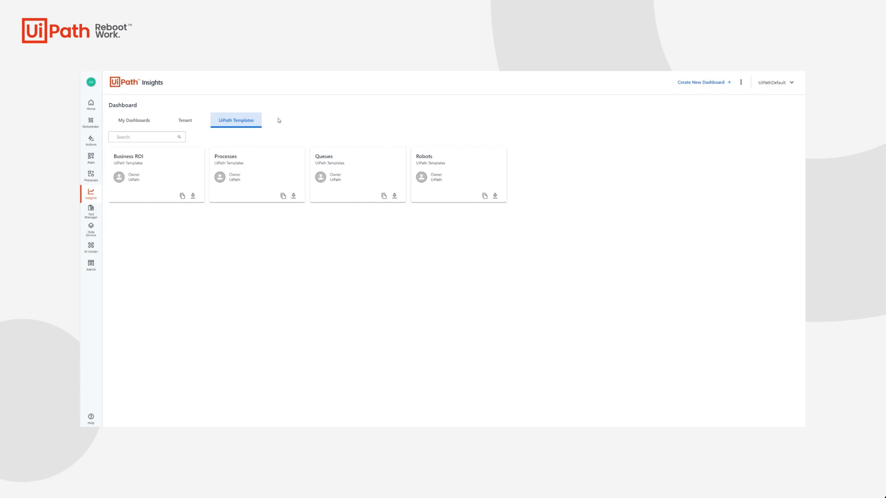
left_click(182, 197)
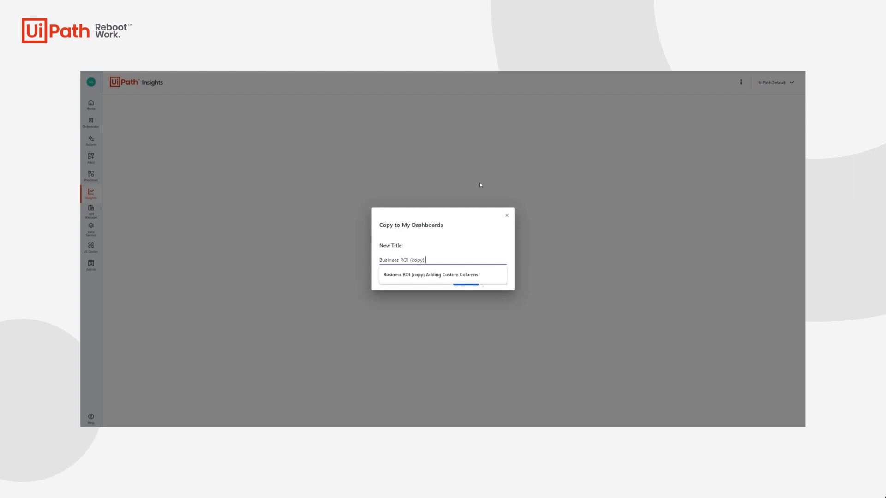
type("Adding Tr")
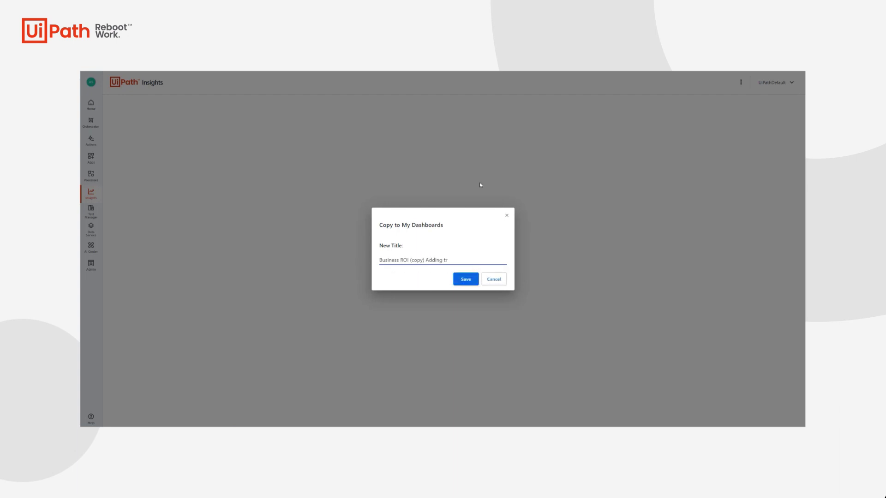
type("ansactions")
left_click(469, 283)
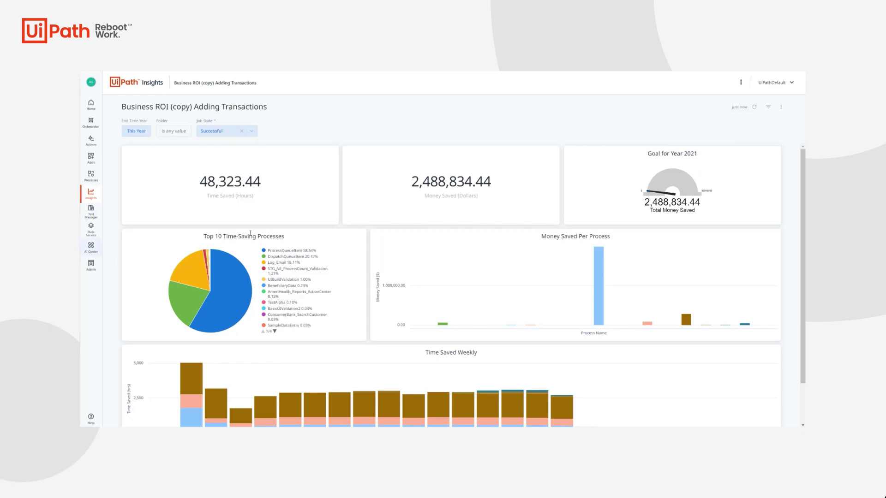
Put the Adding Transactions dashboard in edit mode and open its Time Saved (Hours) tile for editing with the data table shown.
left_click(781, 107)
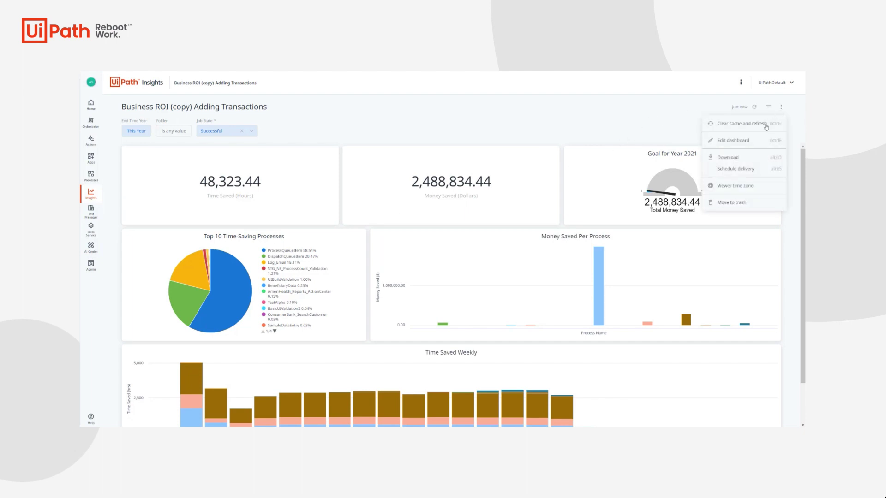
left_click(733, 141)
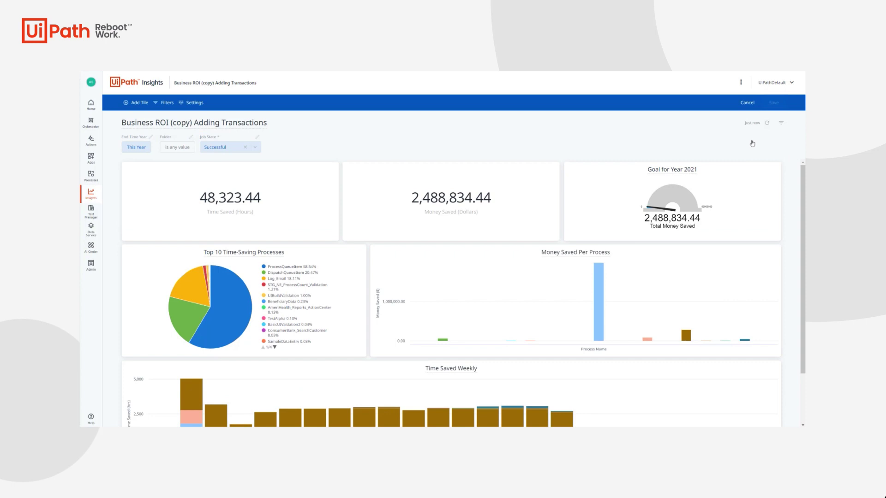
left_click(331, 170)
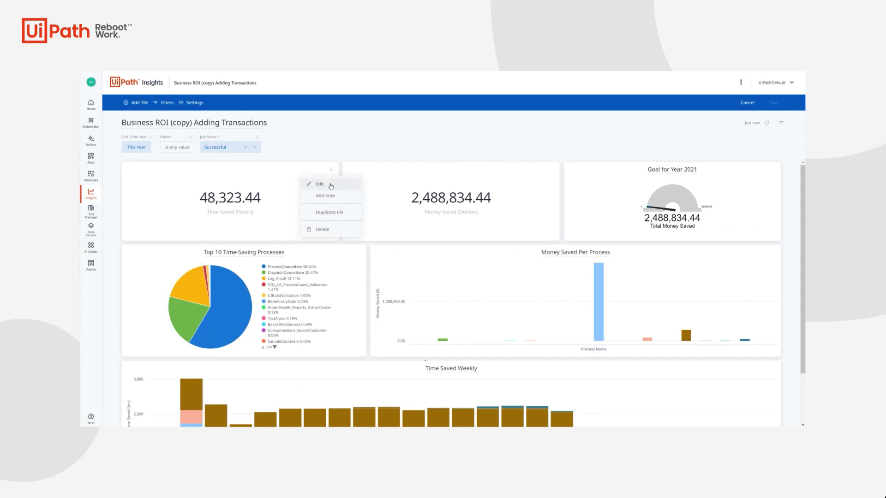
left_click(331, 185)
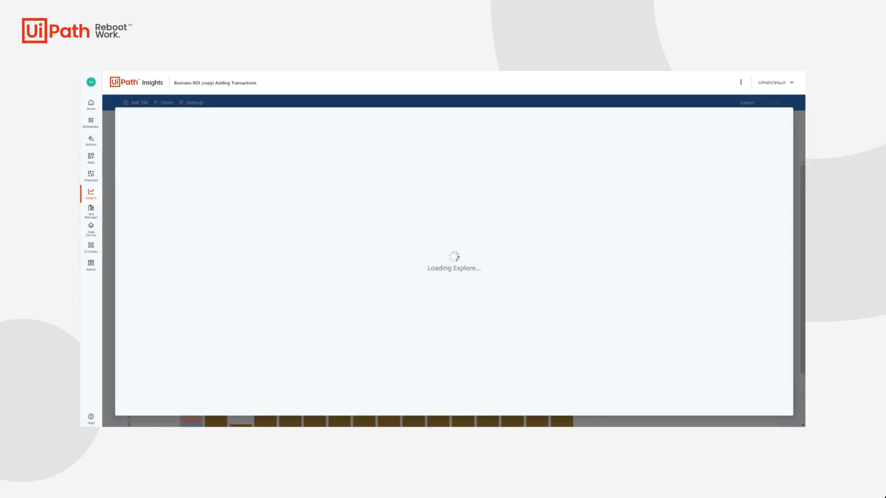
left_click(744, 131)
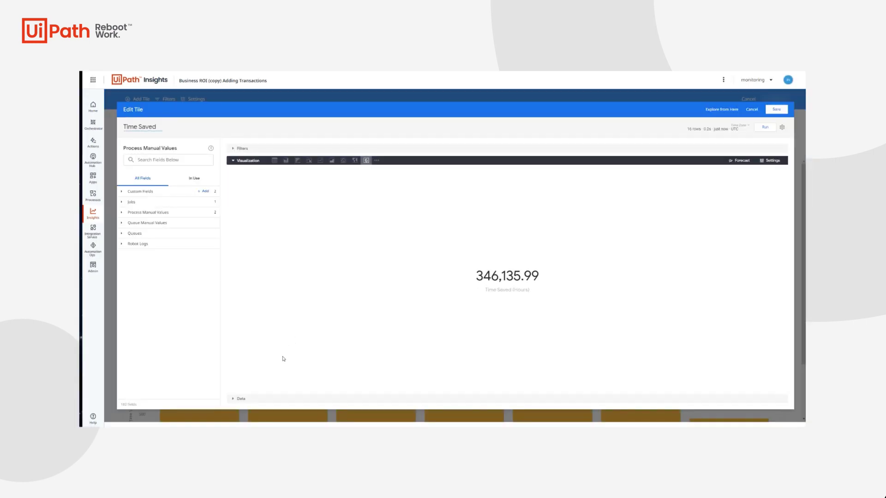
left_click(276, 399)
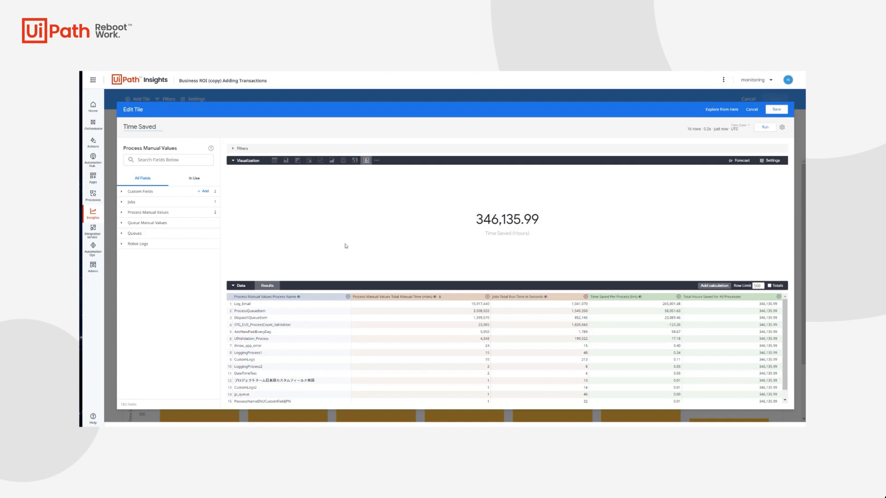
Add the Manual Time (mins) and Queue Name dimensions from Queue Manual Values to the Time Saved tile.
left_click(170, 225)
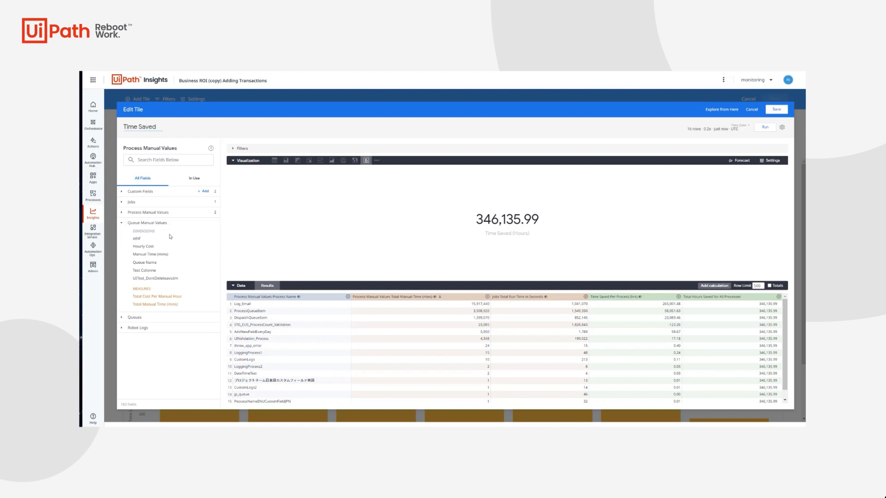
left_click(175, 255)
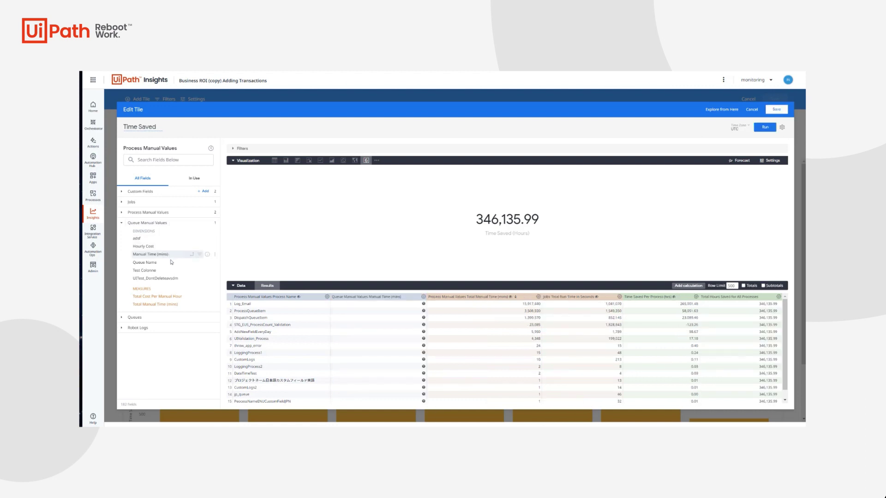
left_click(170, 263)
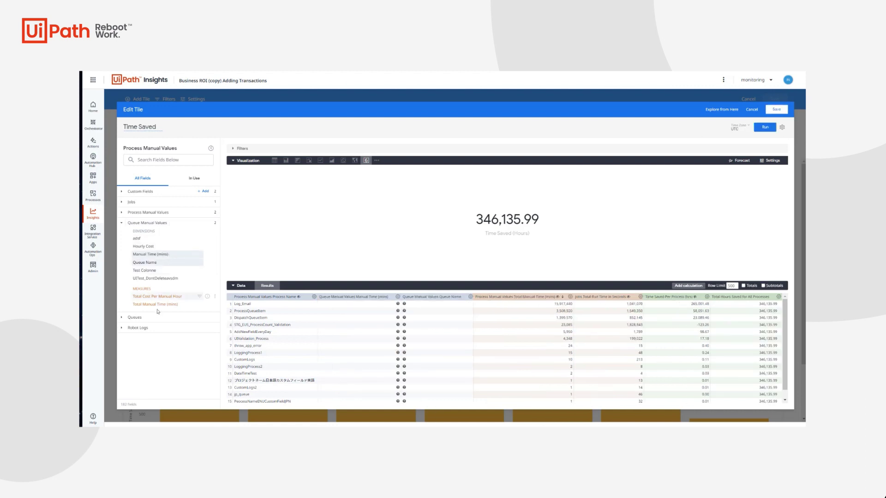
Add the Transaction Duration in Seconds dimension and the Queue Item Count measure from Queues, and run the query.
left_click(152, 318)
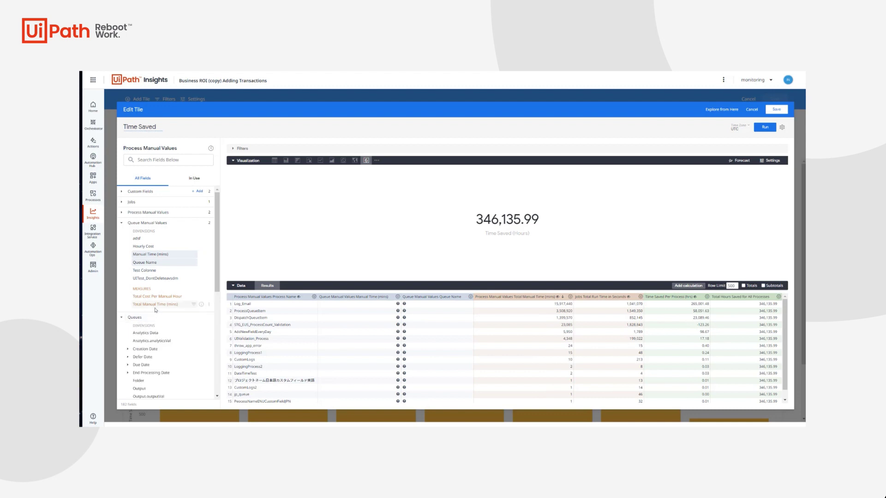
scroll(139, 314, "down", 5)
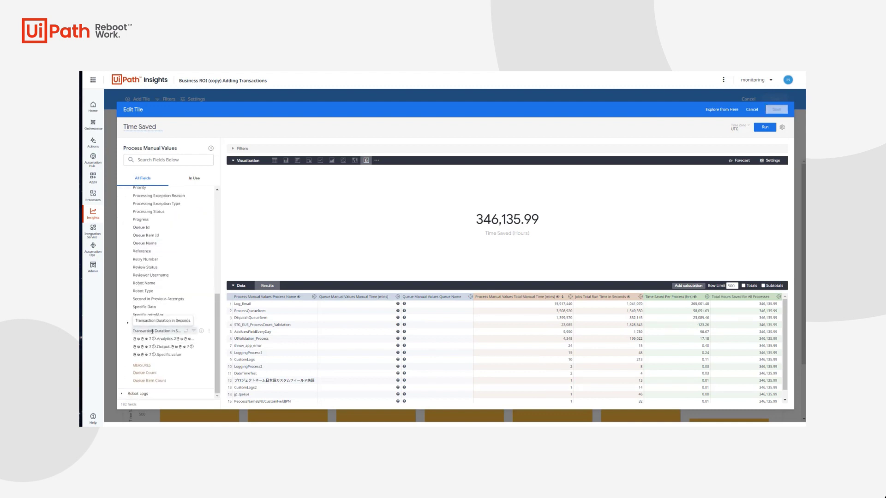
left_click(152, 331)
left_click(169, 381)
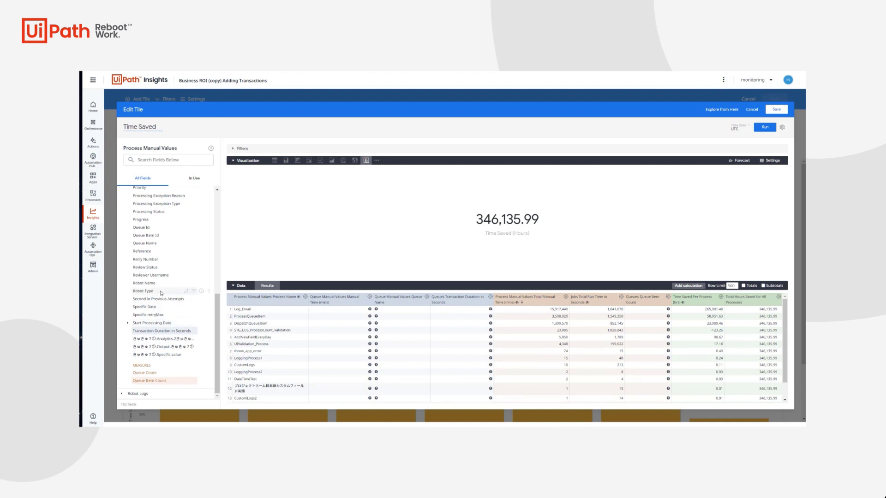
scroll(161, 292, "up", 10)
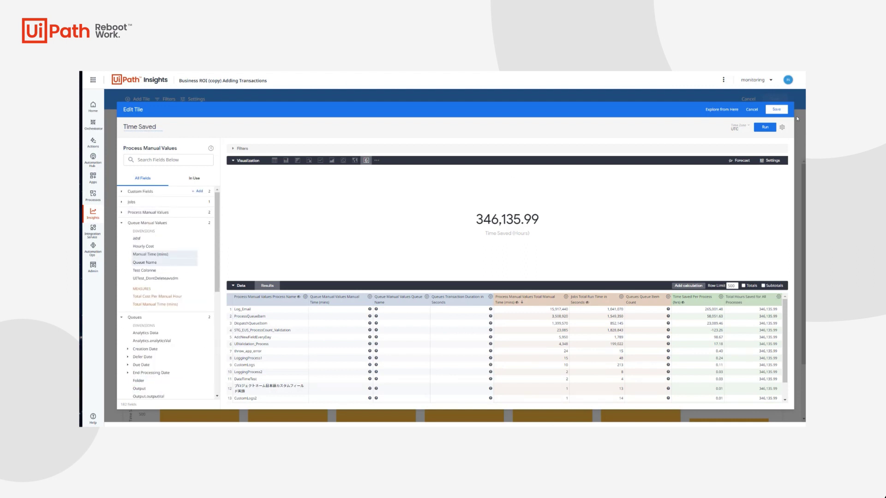
left_click(765, 128)
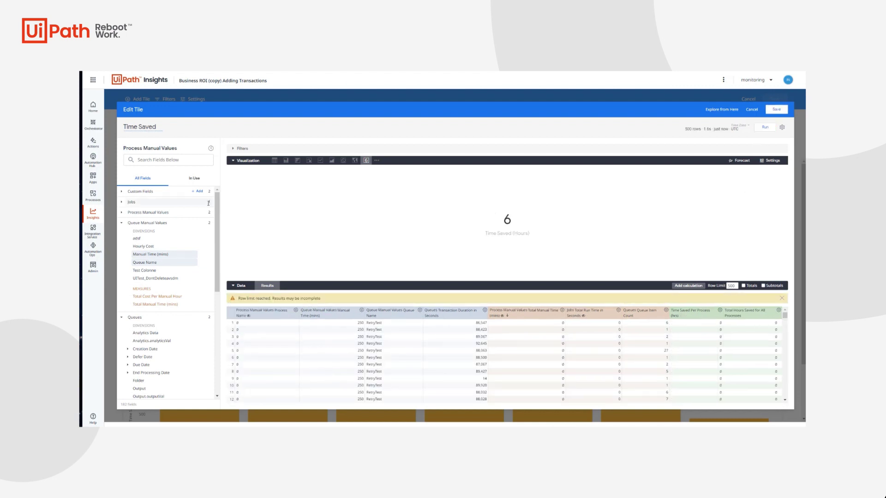
Create a table calculation multiplying queue item count by the difference between queue manual time/60 and transaction duration in seconds/3600.
left_click(200, 192)
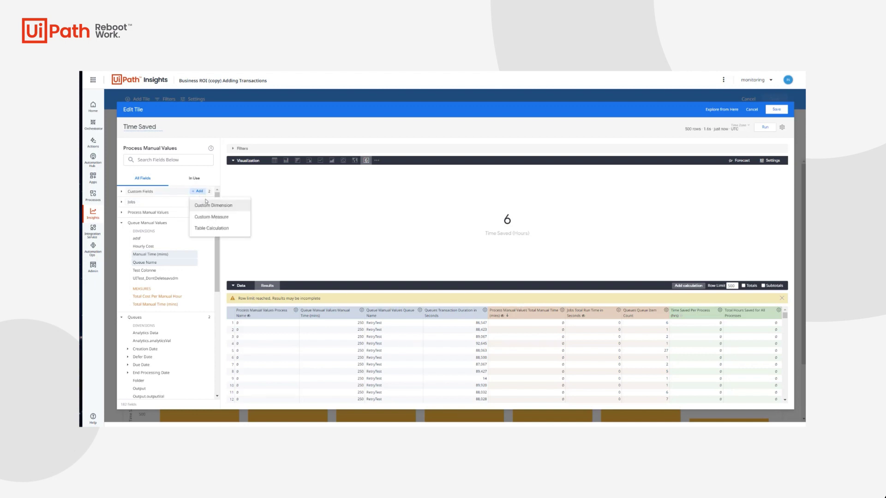
left_click(216, 229)
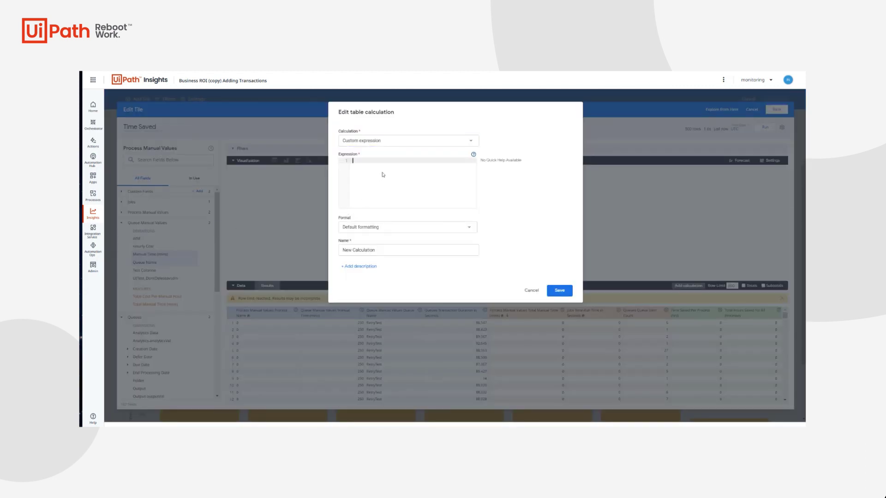
type("queu")
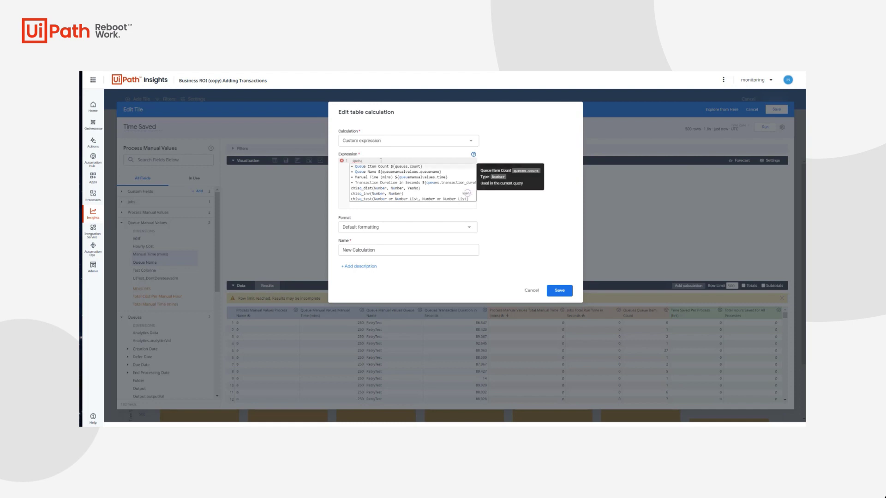
key("Return")
type("*")
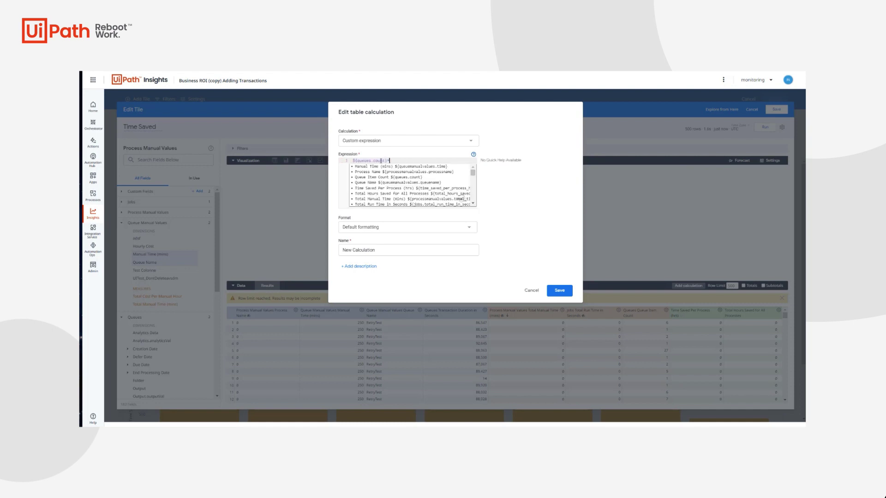
type("(")
key("Return")
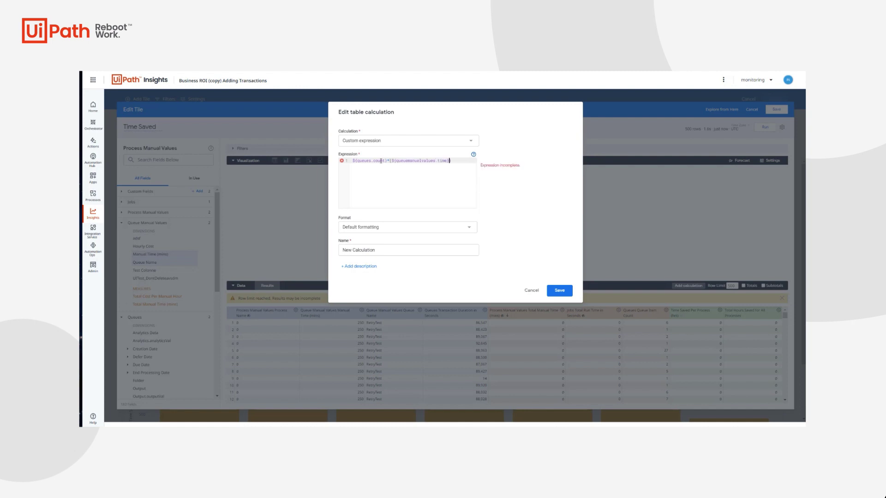
type("/60")
type(" - ${queues.tr")
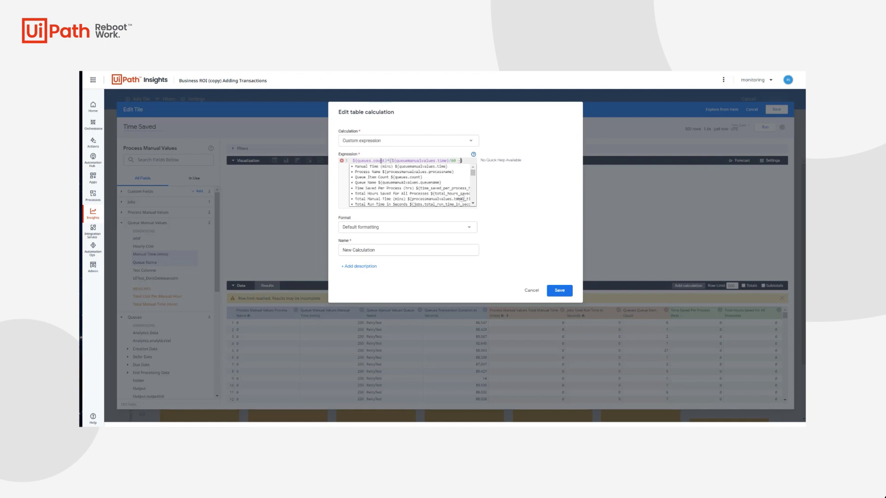
type("an")
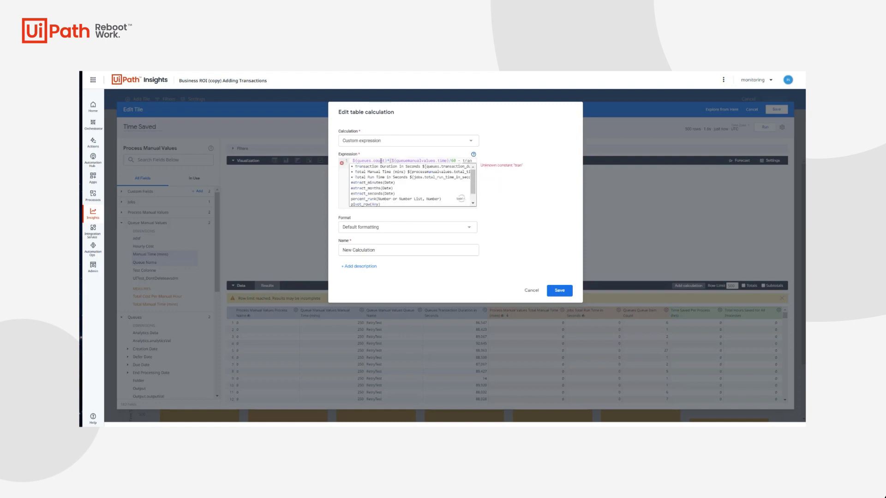
key("Return")
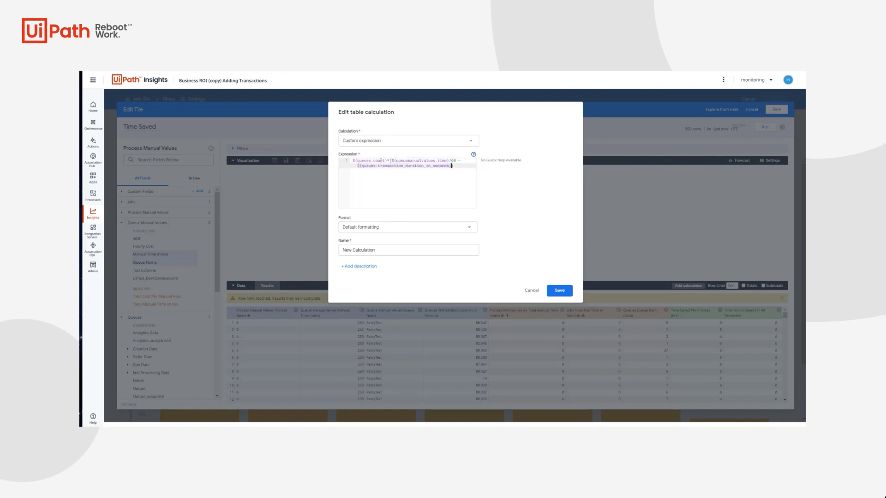
type("00")
Name the new table calculation "Time Saved for A Transaction (Hours)" and save it.
left_click_drag(410, 249, 340, 239)
type("Time")
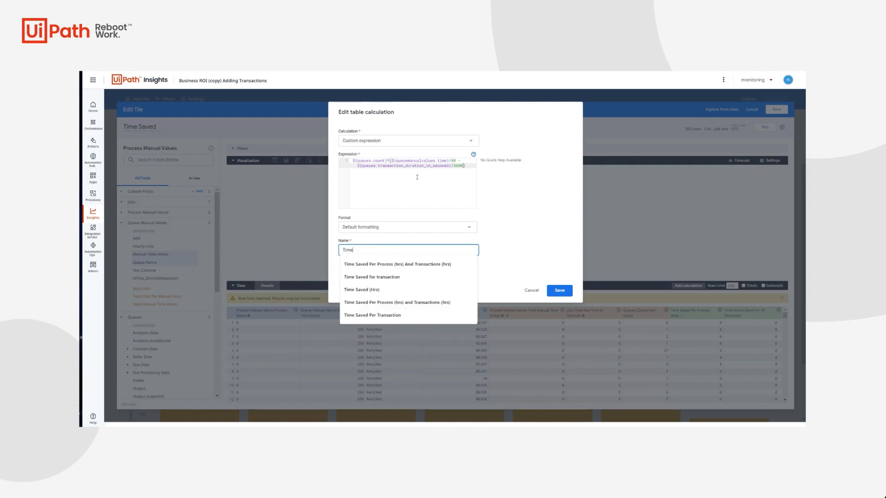
type(" Saved for A Trans")
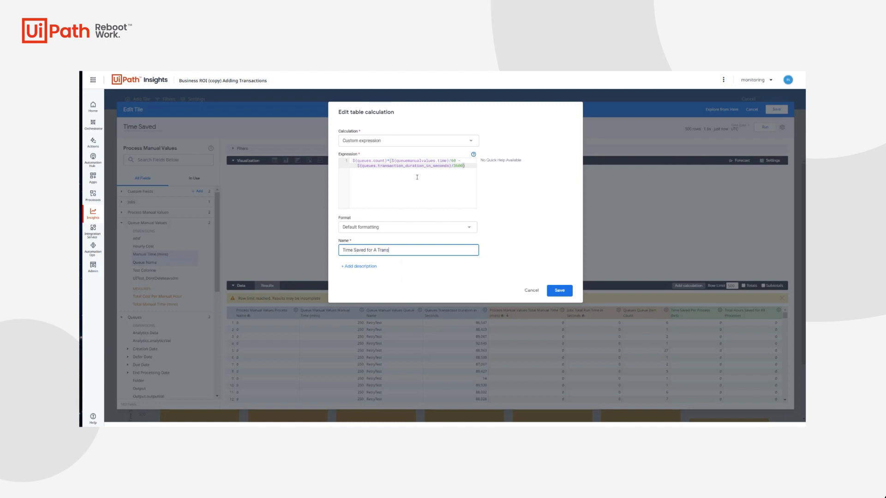
type("action (Hours")
left_click(559, 291)
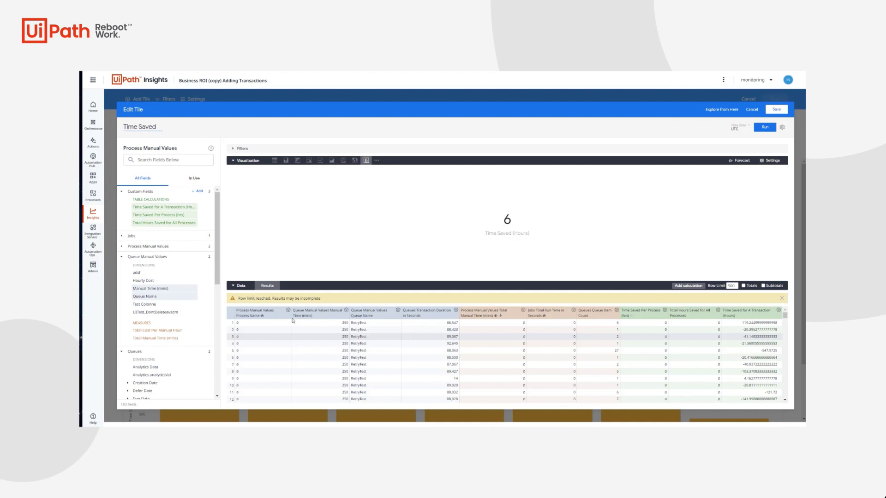
Filter the tile to rows where the Process Manual Values Process Name is not null, and run the query.
left_click(169, 247)
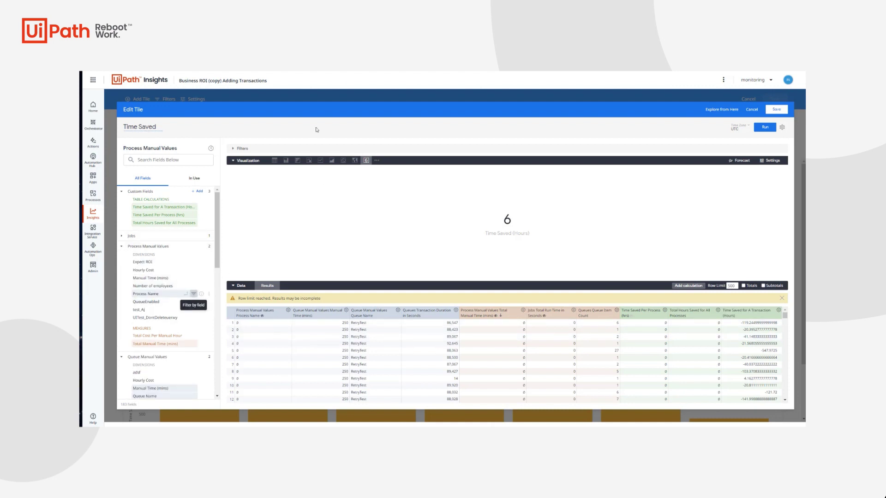
left_click(350, 161)
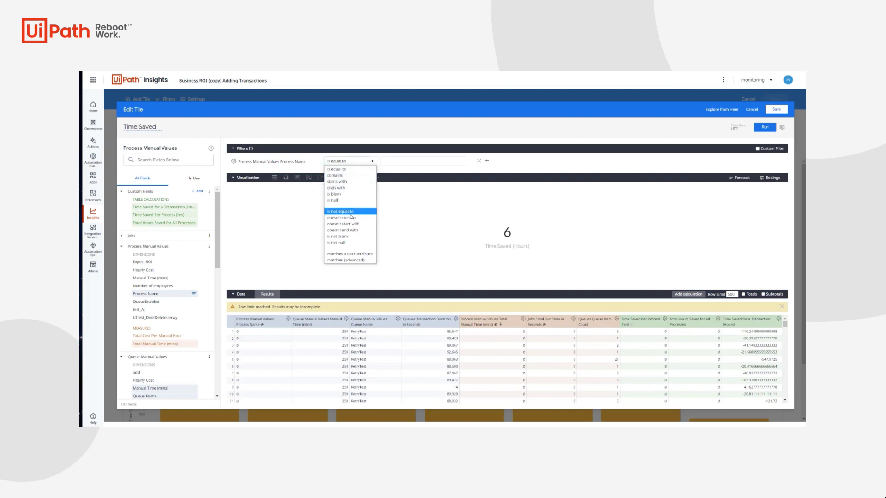
left_click(337, 243)
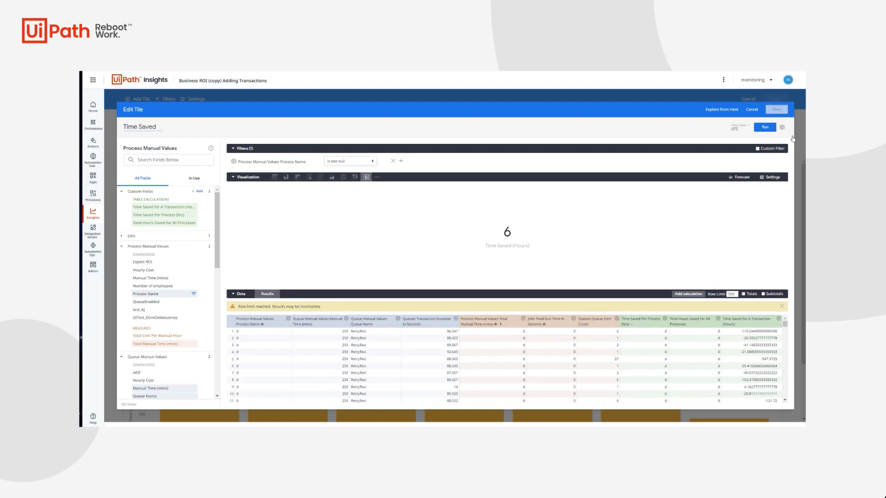
left_click(763, 129)
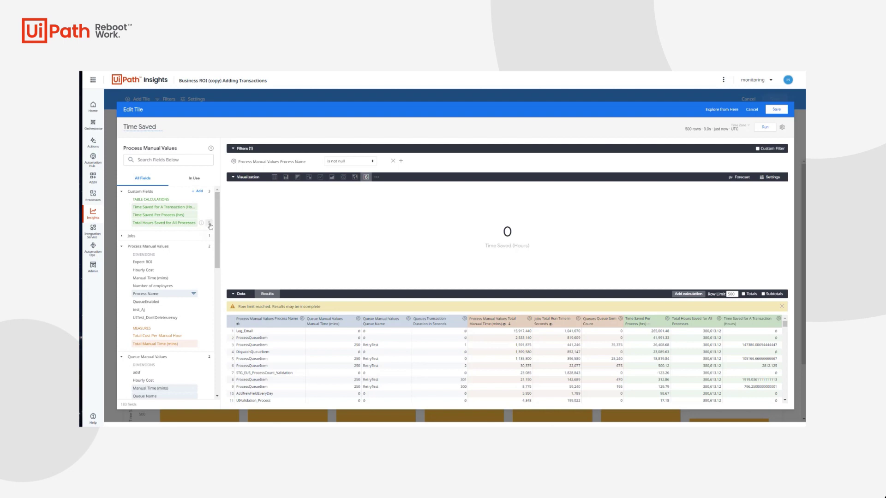
Edit the Total Hours Saved for All Processes calculation to add the sum of Time Saved for A Transaction (Hours) to its expression.
left_click(209, 226)
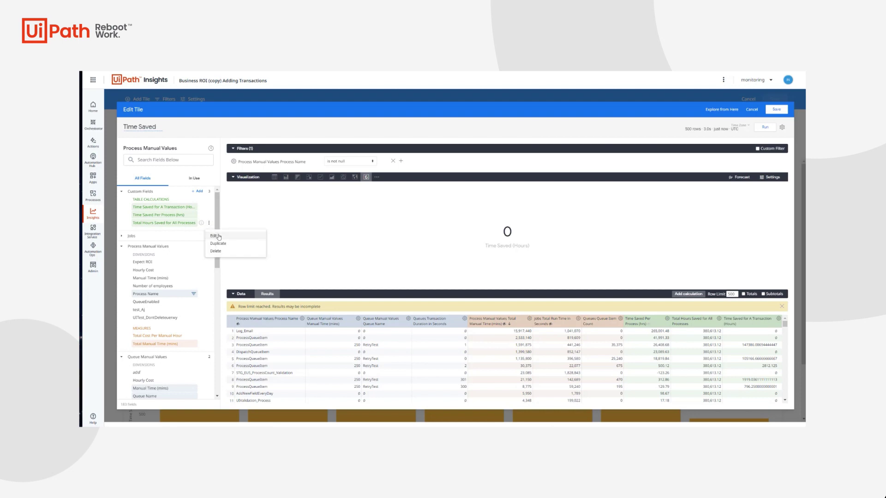
left_click(214, 236)
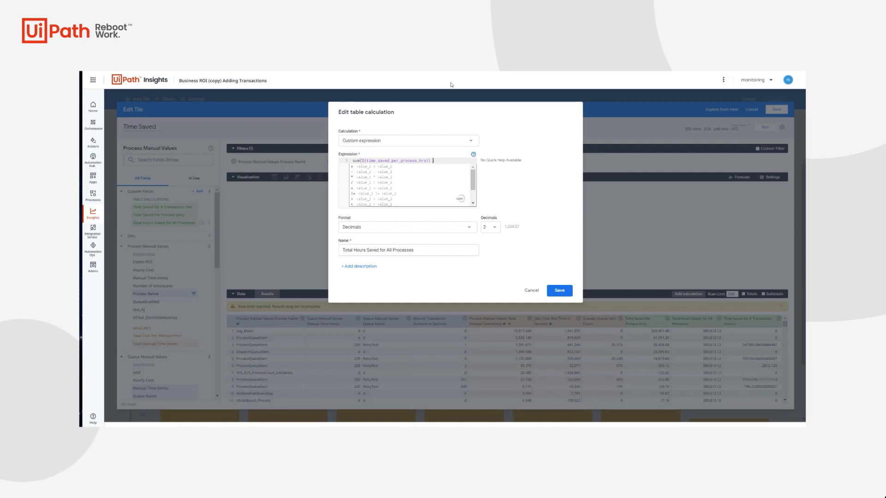
type("+ sum")
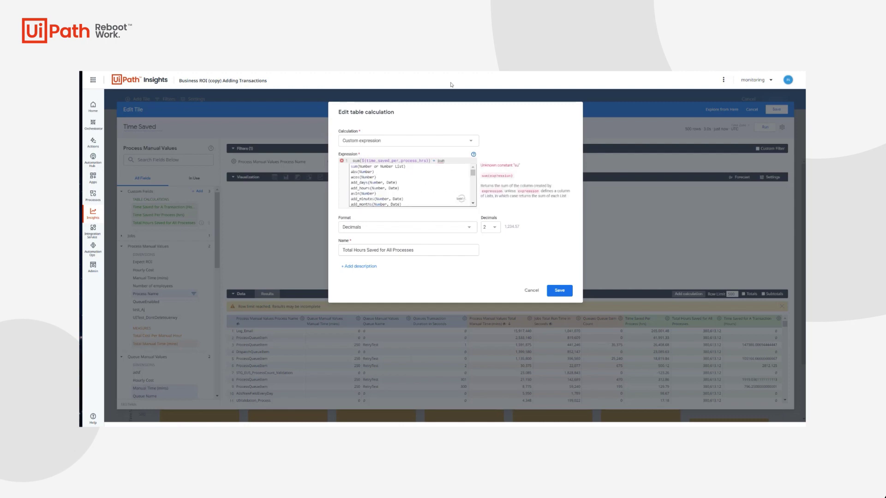
type("(time")
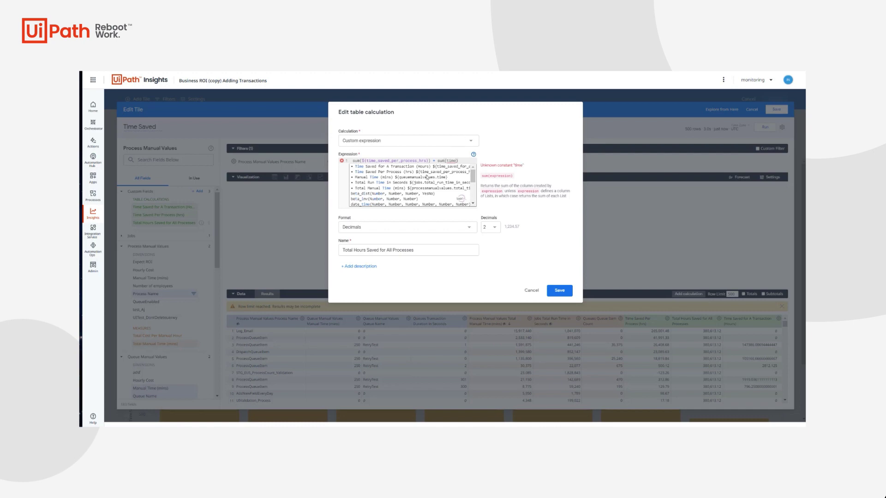
left_click(425, 168)
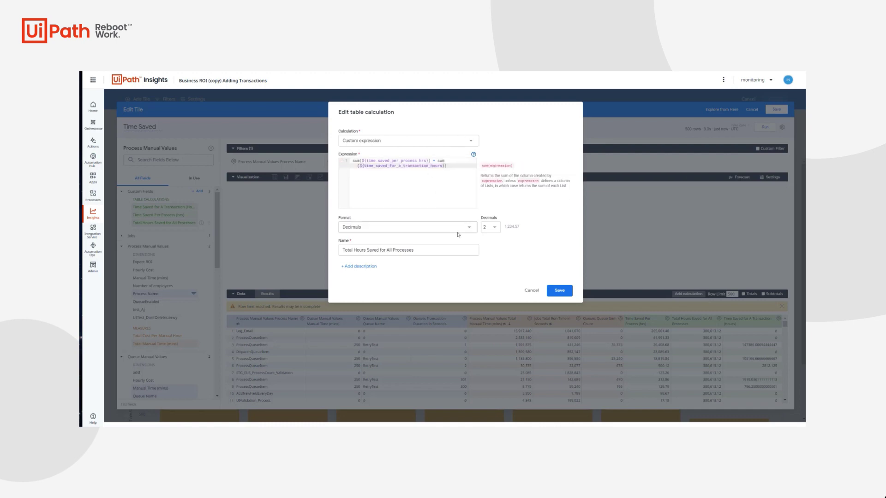
Rename the calculation "Total Hours Saved for All Processes and Transactions" and save it.
left_click(452, 250)
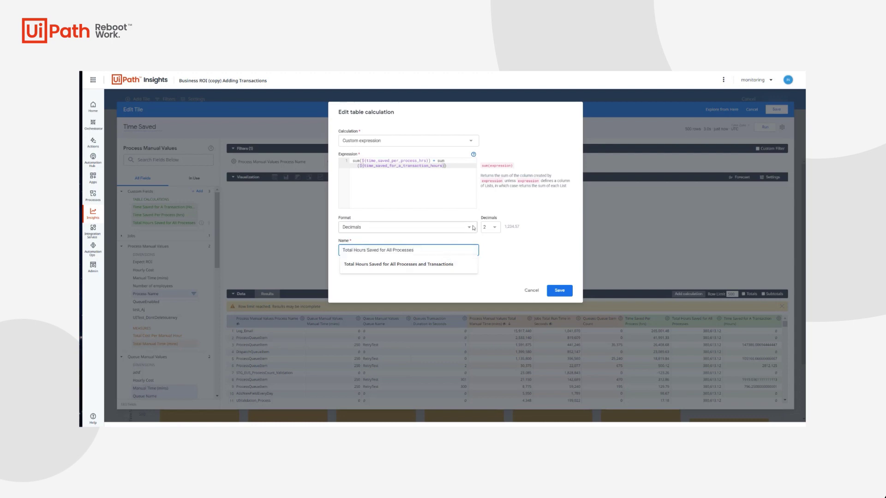
type("and Transactions")
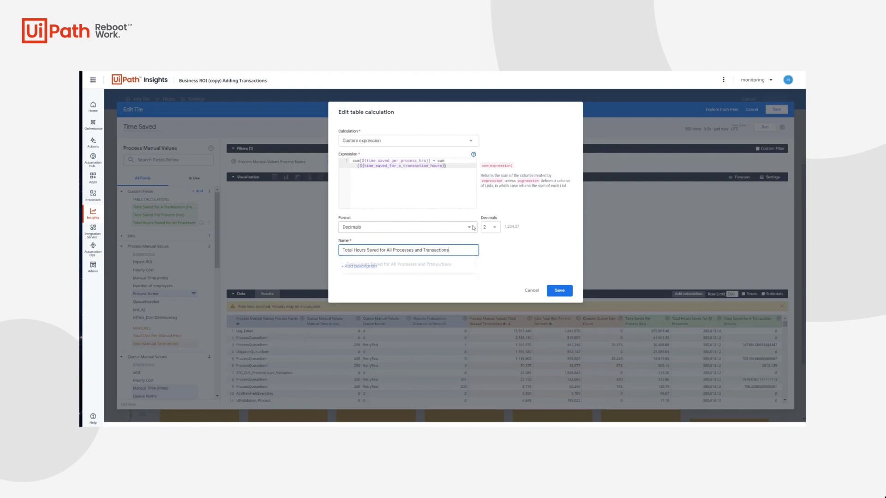
left_click(559, 291)
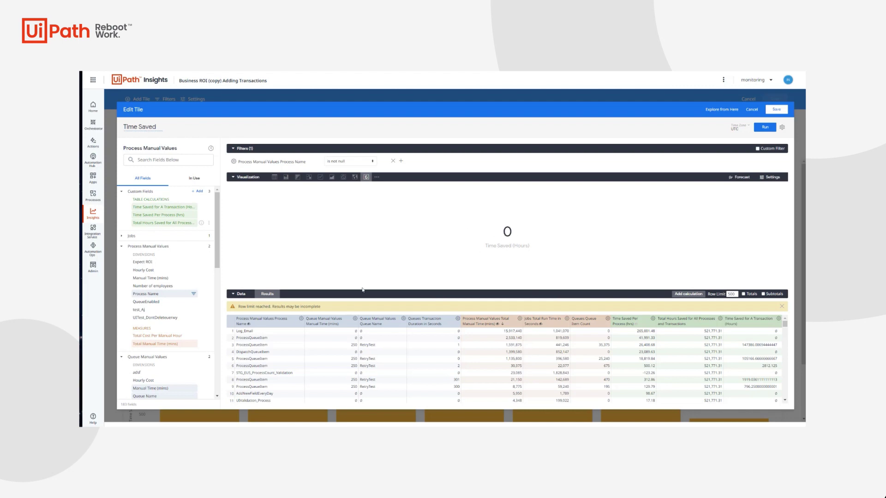
Hide the Queue Manual Values Manual Time (mins), Queue Name and Queues Transaction Duration in Seconds columns from the visualization.
left_click(355, 319)
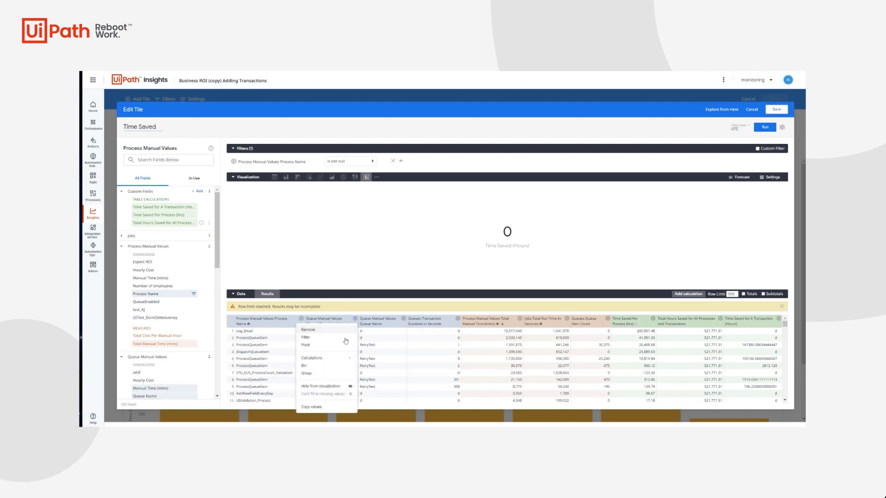
left_click(334, 388)
left_click(404, 322)
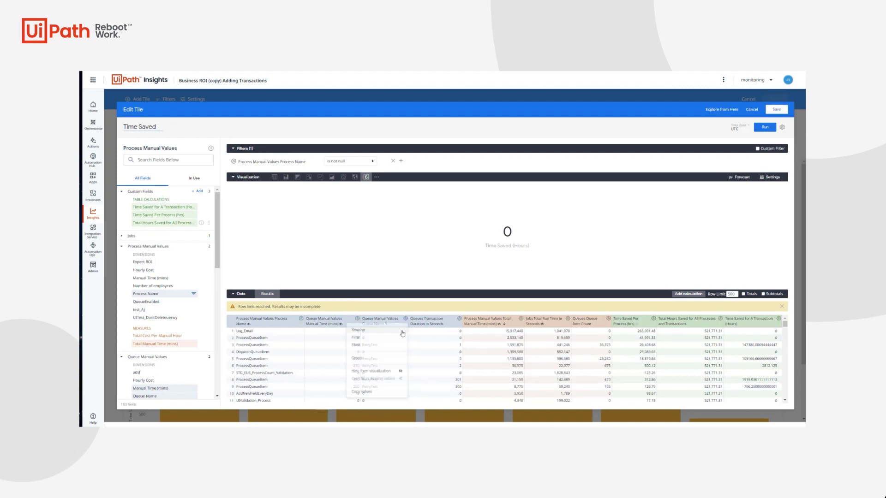
left_click(387, 372)
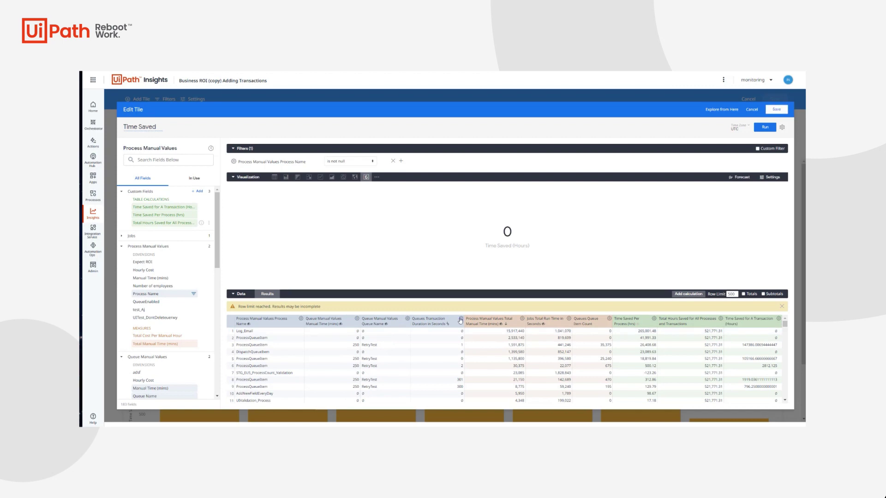
left_click(460, 319)
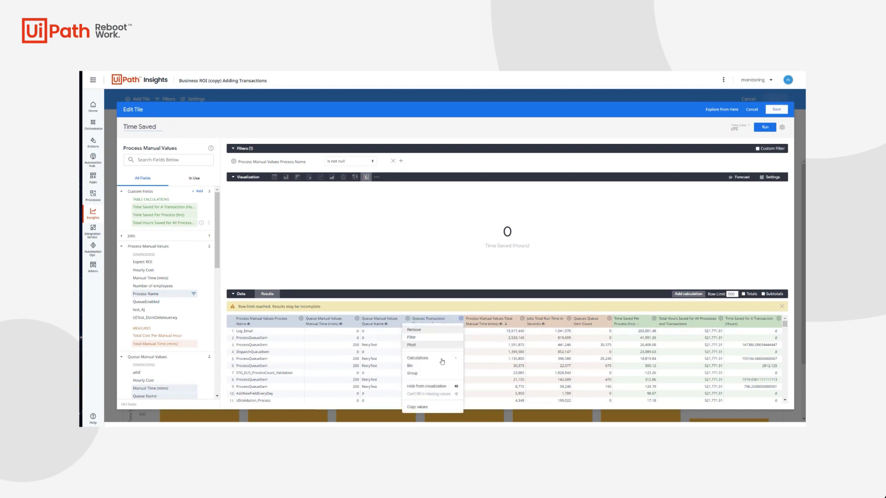
left_click(436, 386)
Hide the Queues Queue Item Count and Time Saved for A Transaction (Hours) columns from the visualization.
left_click(610, 319)
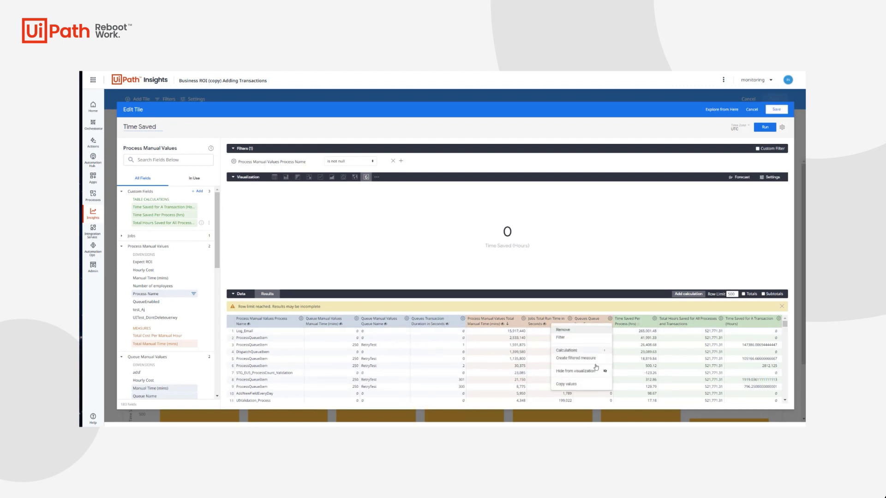
left_click(597, 371)
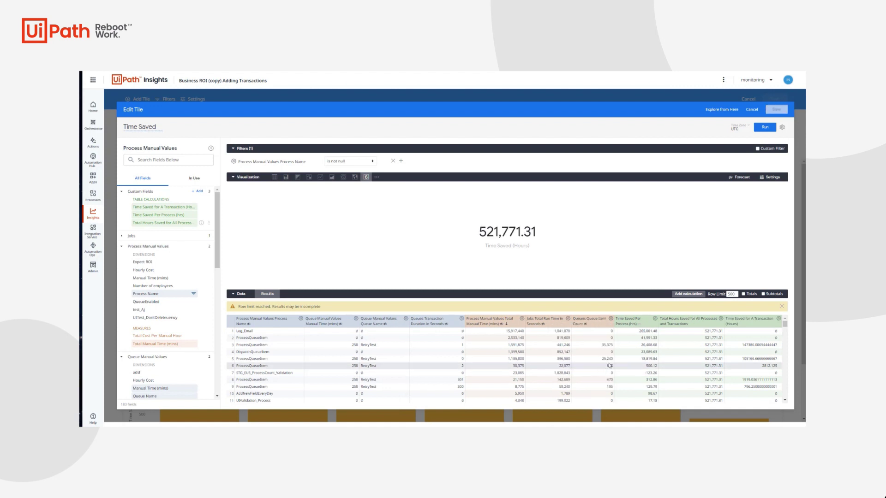
left_click(779, 319)
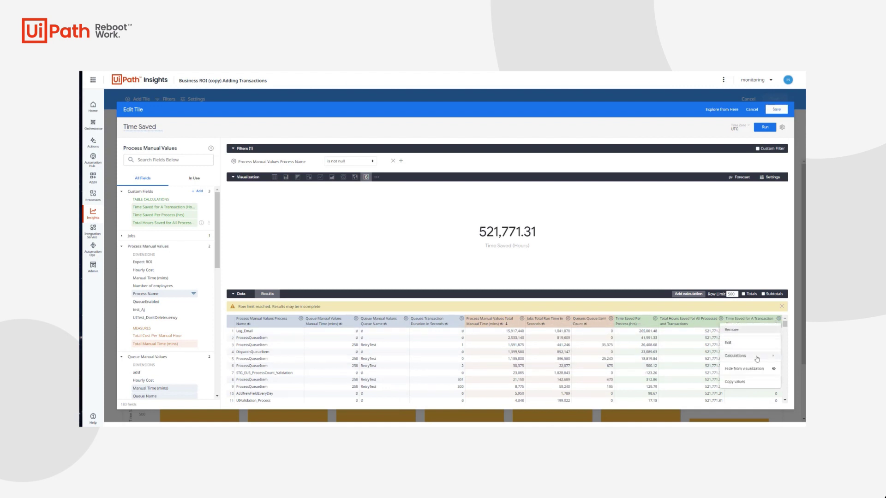
left_click(744, 369)
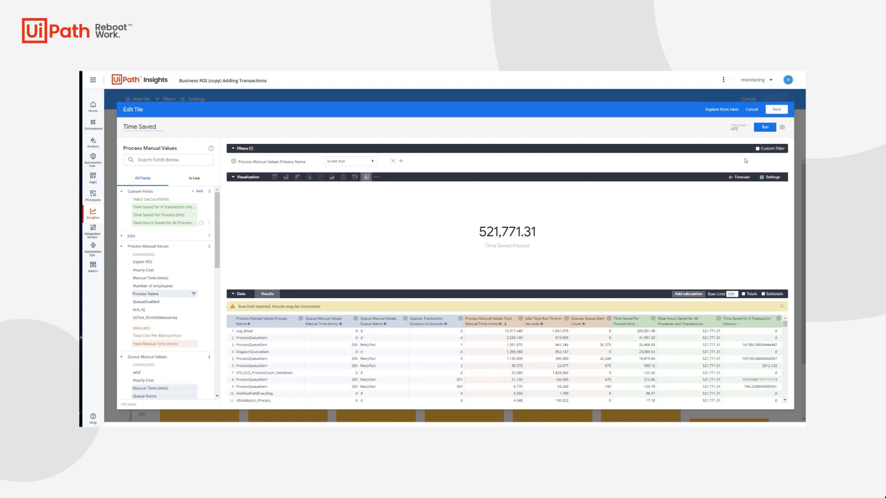
Save the edited Time Saved tile and save the Business ROI (copy) Adding Transactions dashboard.
left_click(784, 112)
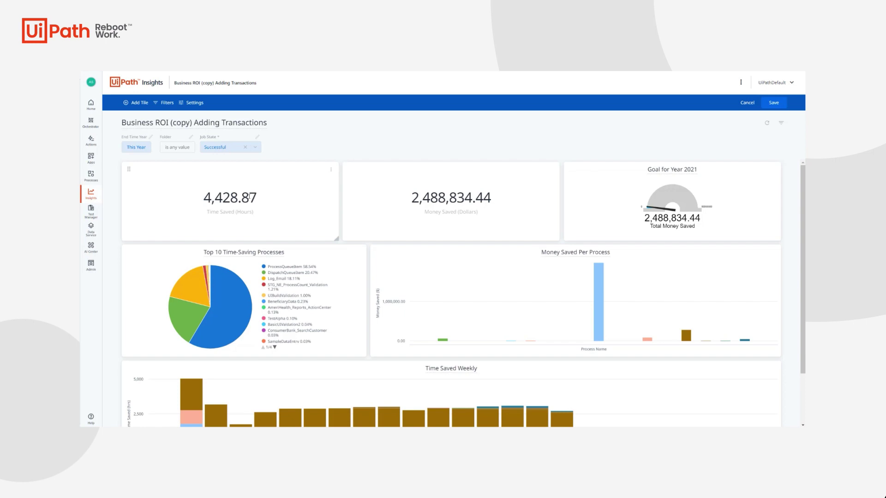
left_click(779, 103)
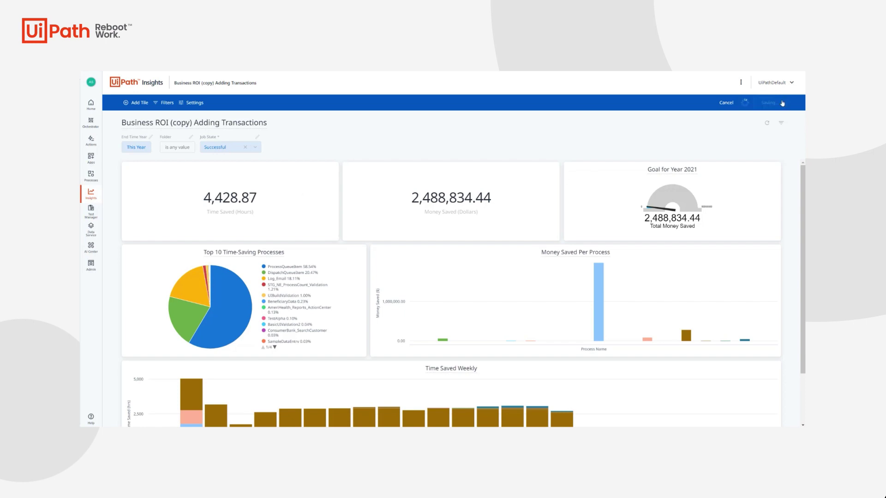